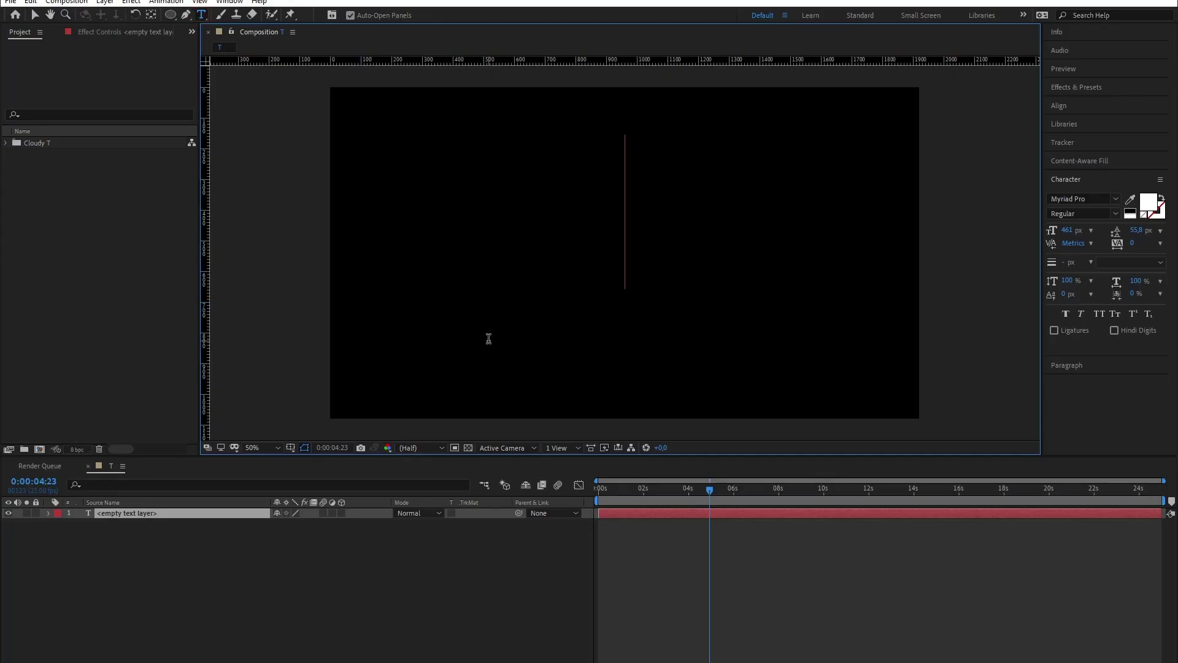
# - Type a capital T and set its Myriad Pro font style to Bold
pyautogui.write('T')
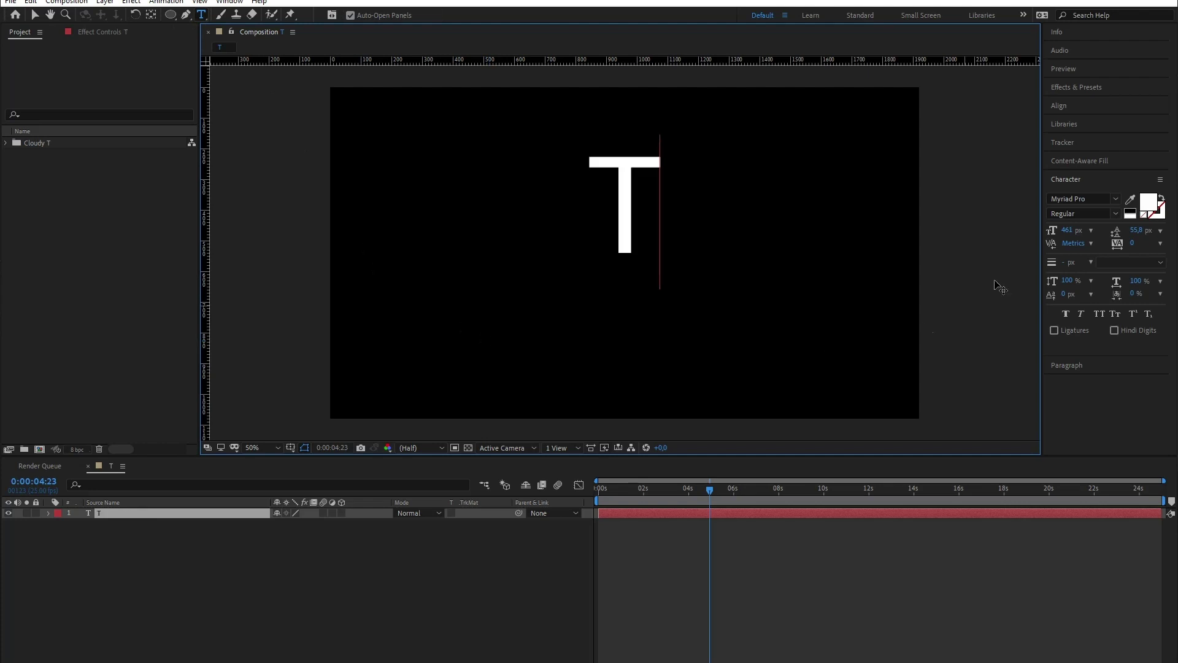
pyautogui.doubleClick(675, 174)
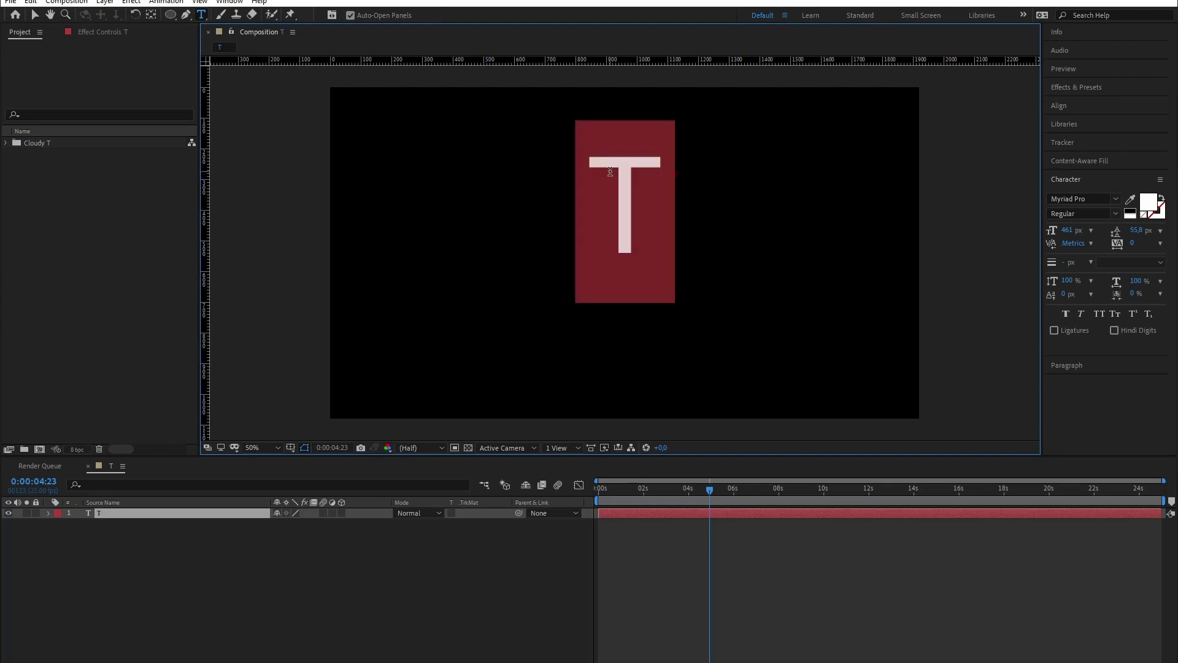
pyautogui.click(1114, 214)
pyautogui.click(1077, 334)
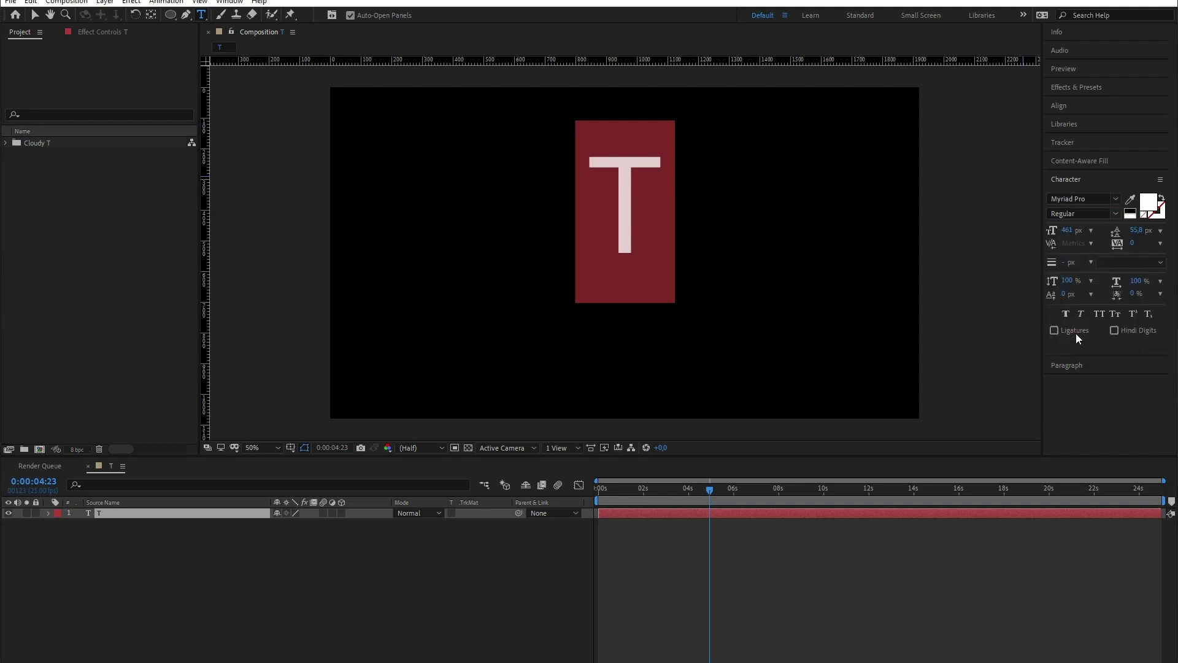
pyautogui.click(149, 584)
# - Nudge the T layer down so it sits centred in the frame
pyautogui.click(120, 516)
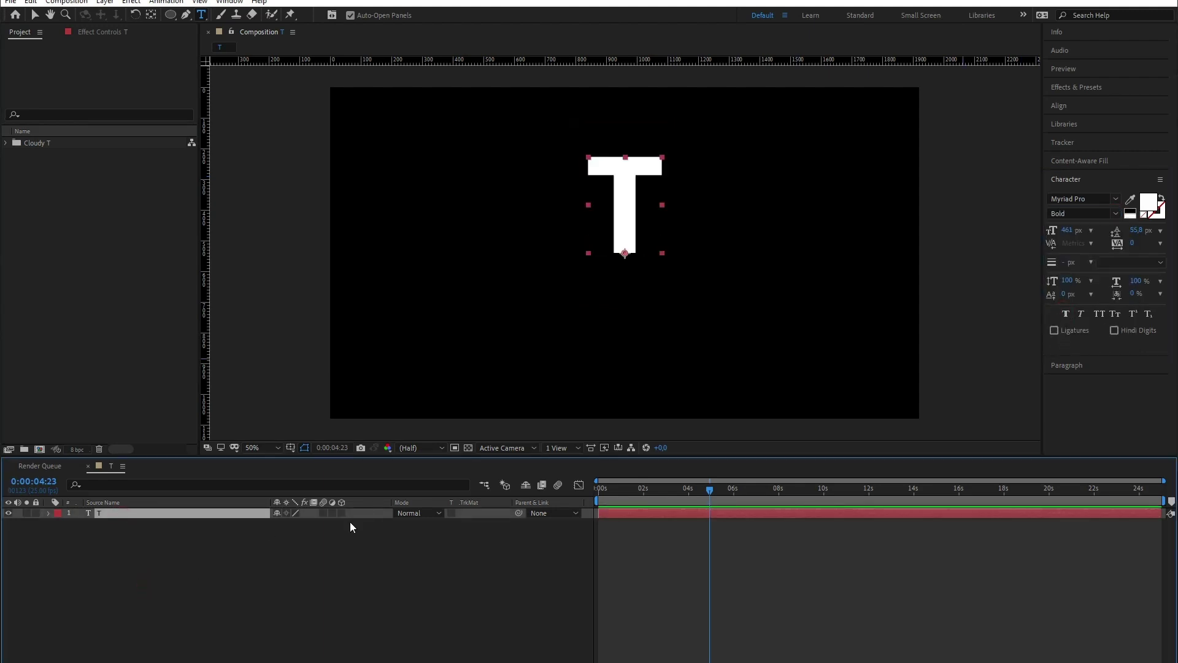
pyautogui.hotkey('shift', 'Down')
pyautogui.hotkey('shift', 'Down')
pyautogui.hotkey('shift', 'Down')
pyautogui.hotkey('shift', 'Down')
pyautogui.hotkey('shift', 'Down')
pyautogui.hotkey('shift', 'Down')
pyautogui.hotkey('shift', 'Down')
pyautogui.hotkey('shift', 'Down')
pyautogui.hotkey('shift', 'Down')
pyautogui.hotkey('shift', 'Down')
pyautogui.hotkey('shift', 'Down')
pyautogui.hotkey('shift', 'Down')
pyautogui.hotkey('shift', 'Down')
pyautogui.hotkey('shift', 'Down')
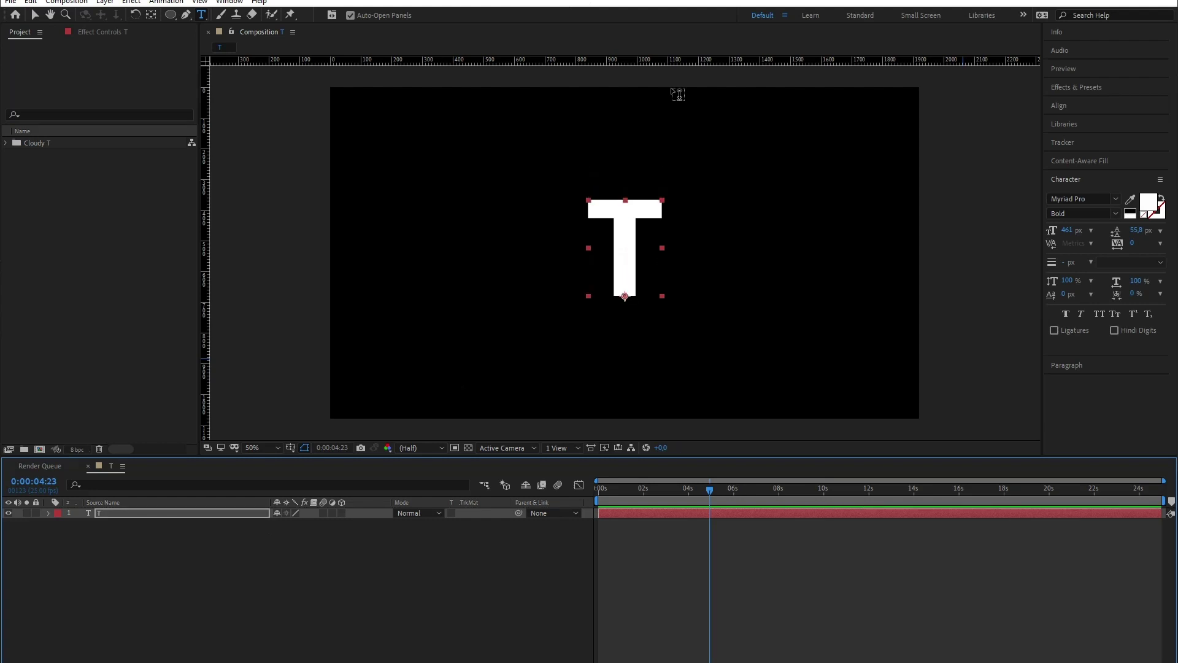
pyautogui.press('v')
pyautogui.click(269, 577)
# - Create shapes from the T text and delete the original text layer
pyautogui.click(48, 513)
pyautogui.rightClick(112, 517)
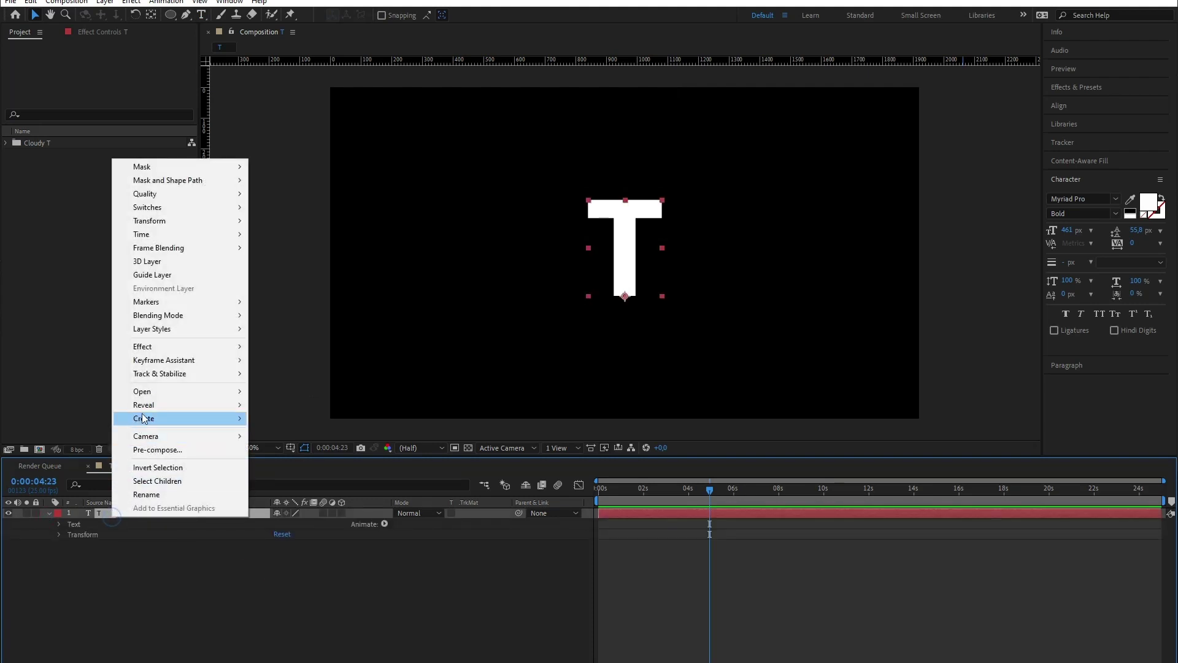
pyautogui.moveTo(143, 418)
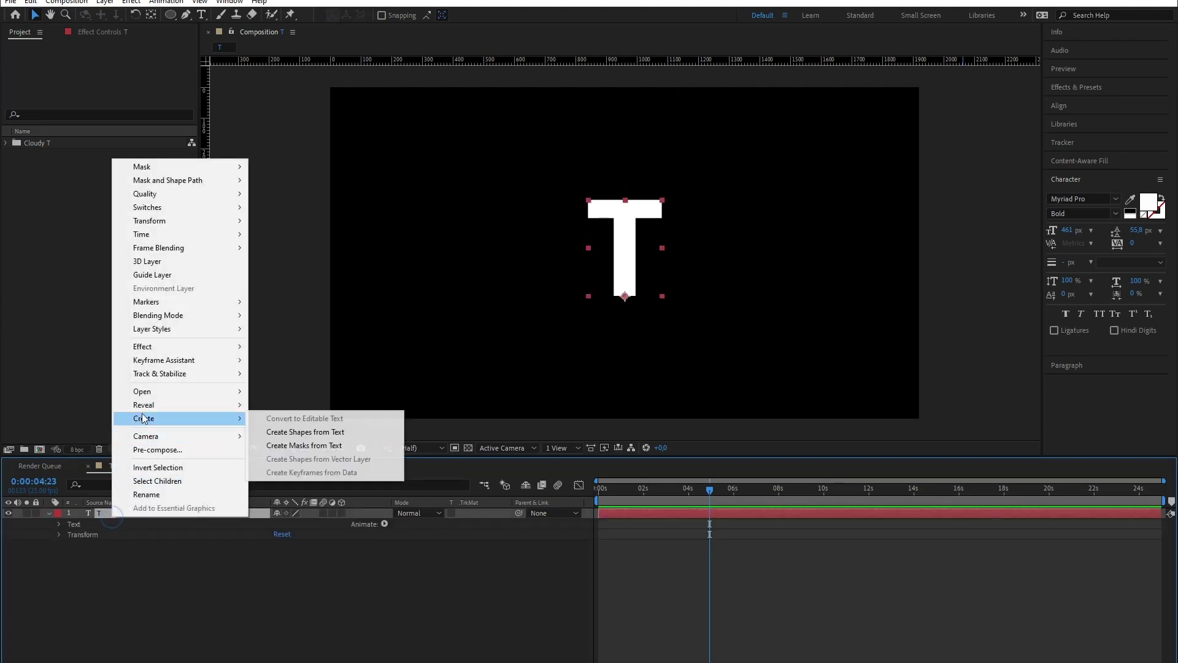
pyautogui.click(307, 430)
pyautogui.click(113, 524)
pyautogui.press('Delete')
# - Enable the T's stroke in white at width 47 with round caps
pyautogui.click(59, 524)
pyautogui.click(69, 534)
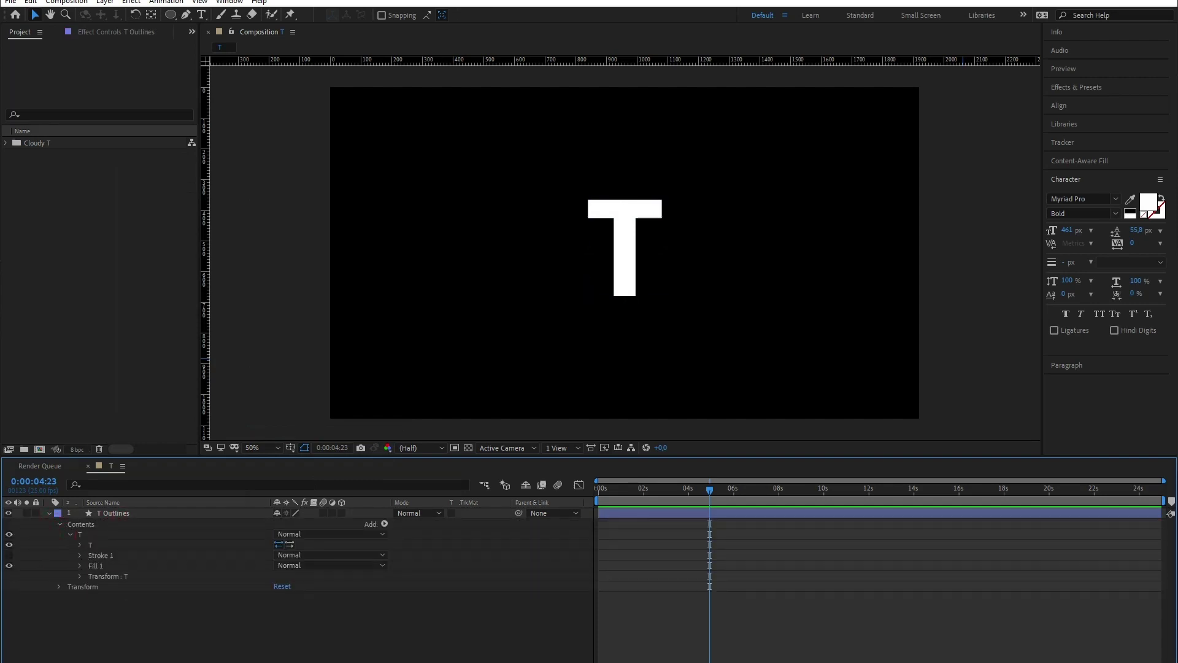
pyautogui.click(8, 555)
pyautogui.click(77, 556)
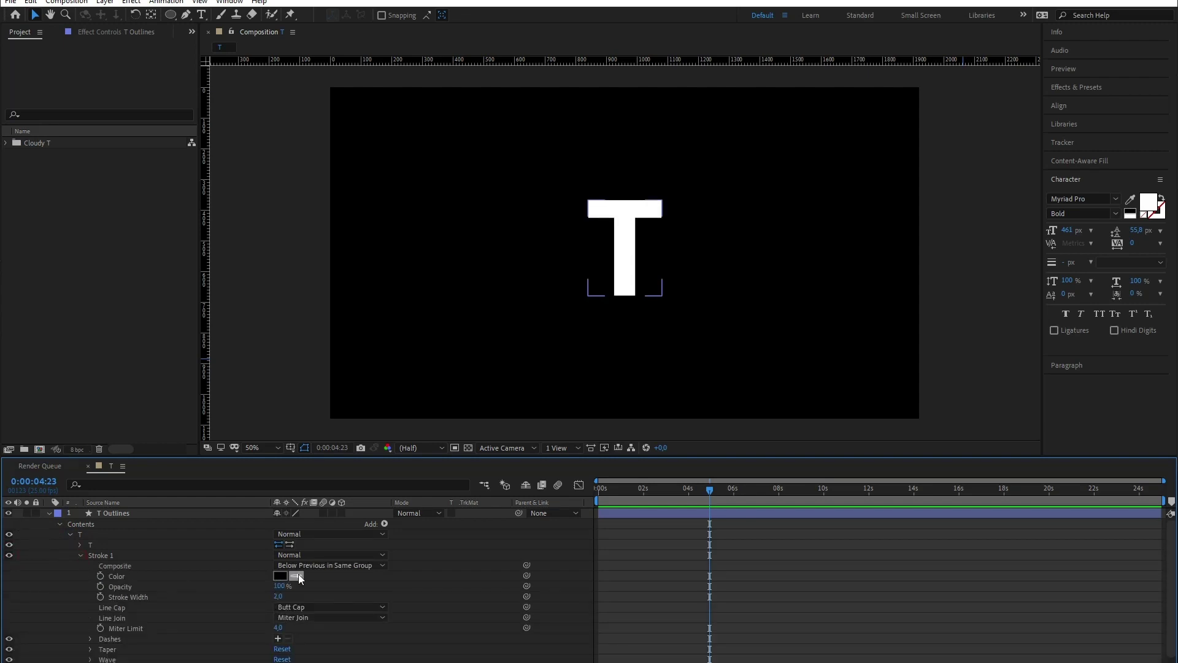
pyautogui.click(636, 212)
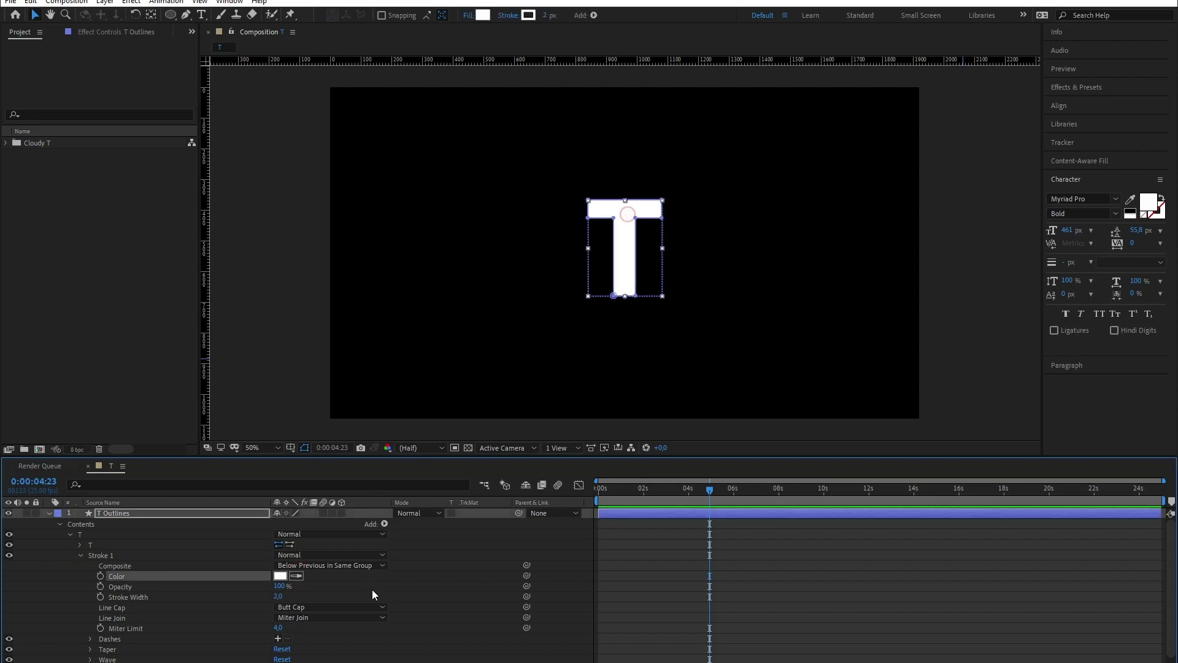
pyautogui.click(454, 622)
pyautogui.moveTo(279, 598); pyautogui.dragTo(298, 595)
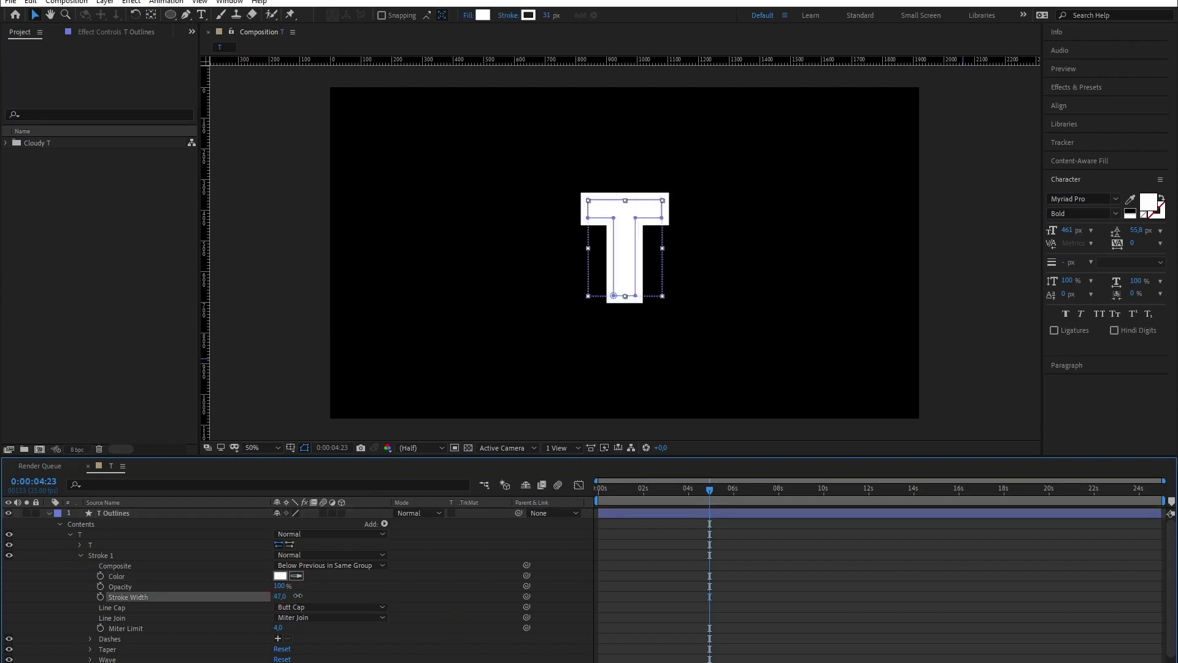
pyautogui.click(339, 607)
pyautogui.click(345, 632)
# - Give the stroke round joins and add dashes to it
pyautogui.click(338, 619)
pyautogui.click(332, 638)
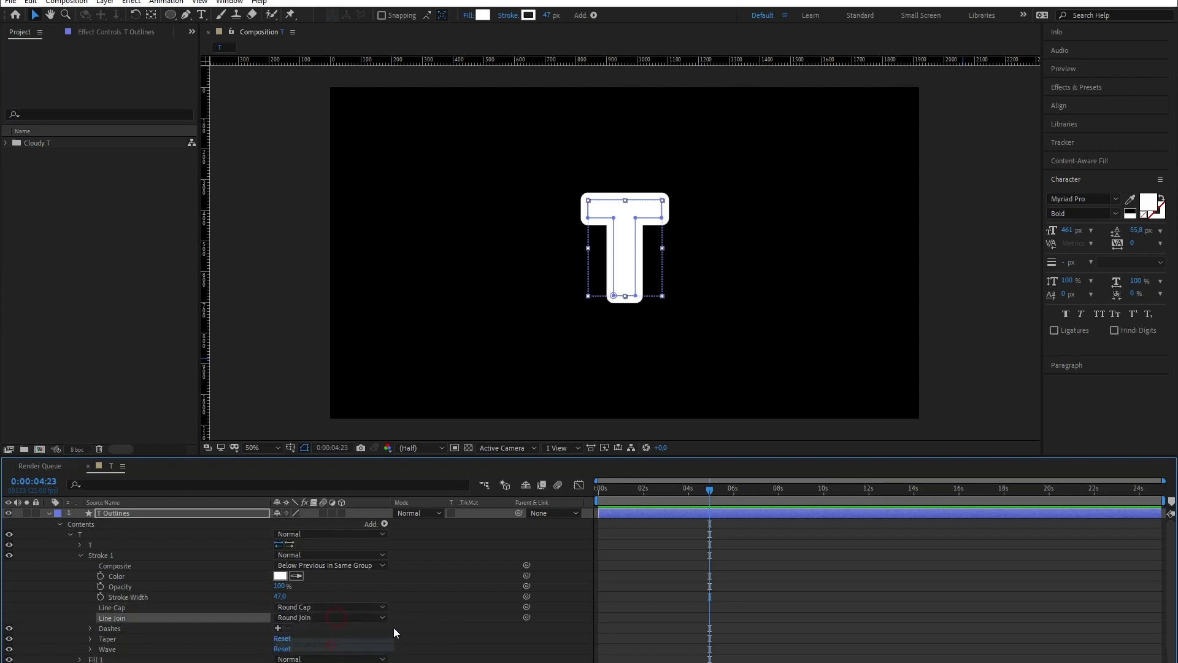
pyautogui.click(278, 627)
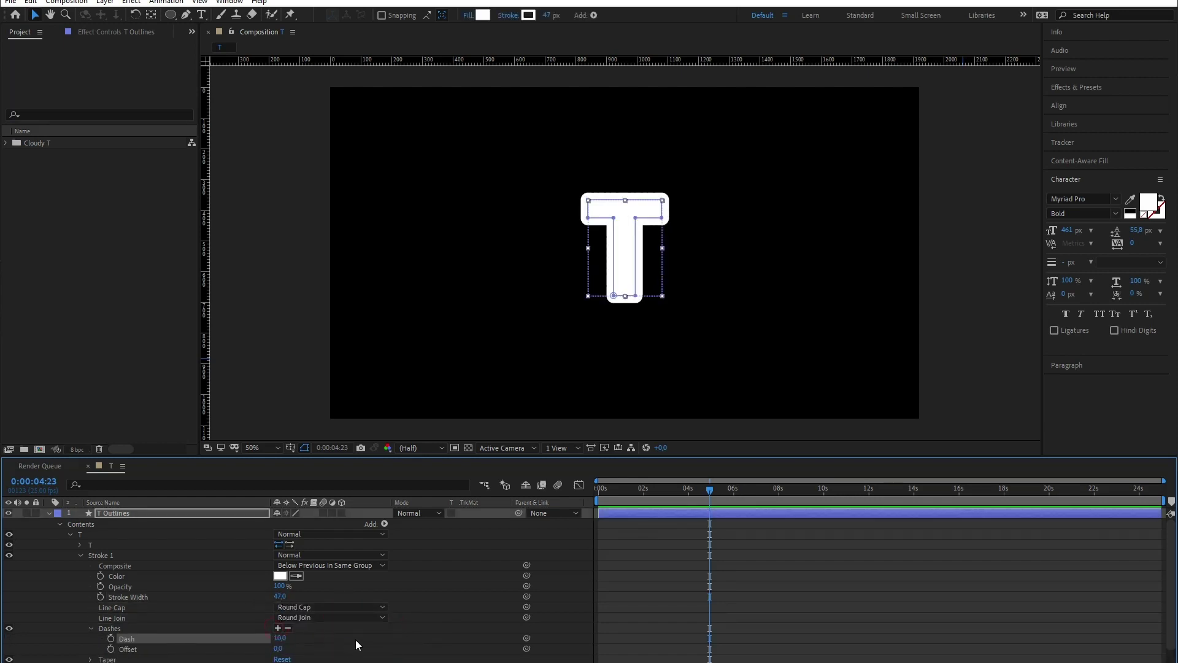
pyautogui.scroll(-1, 355, 640)
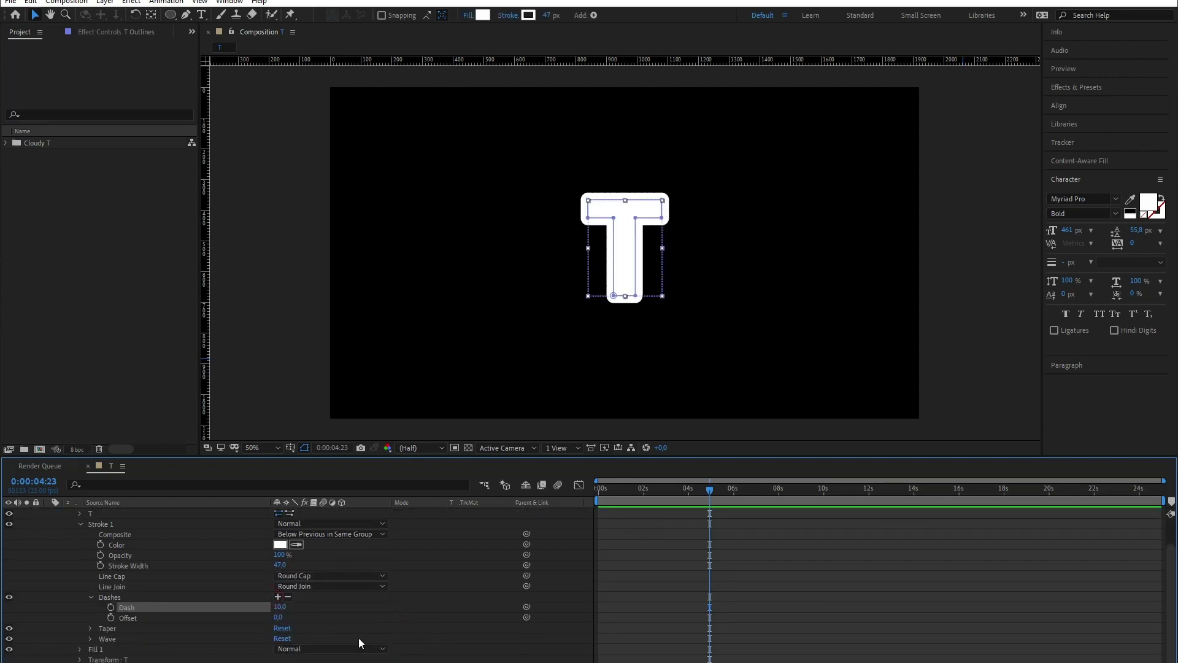
# - Set dash 0, gap 37 and stroke width 59, then return to the timeline start
pyautogui.click(278, 597)
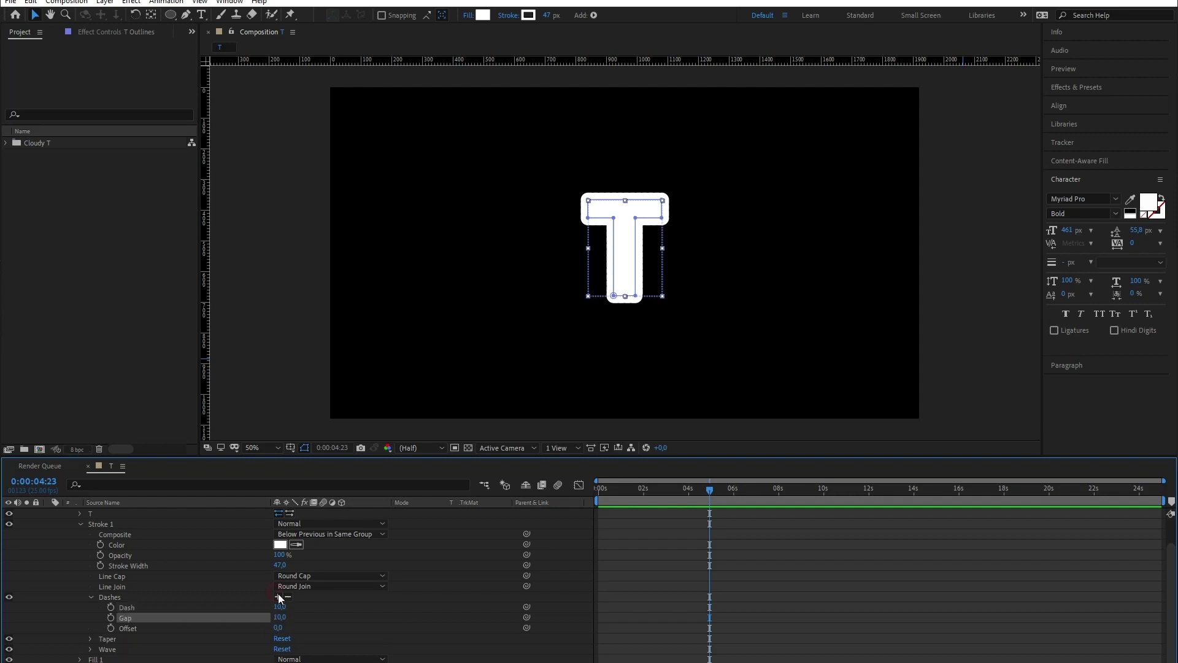
pyautogui.click(182, 607)
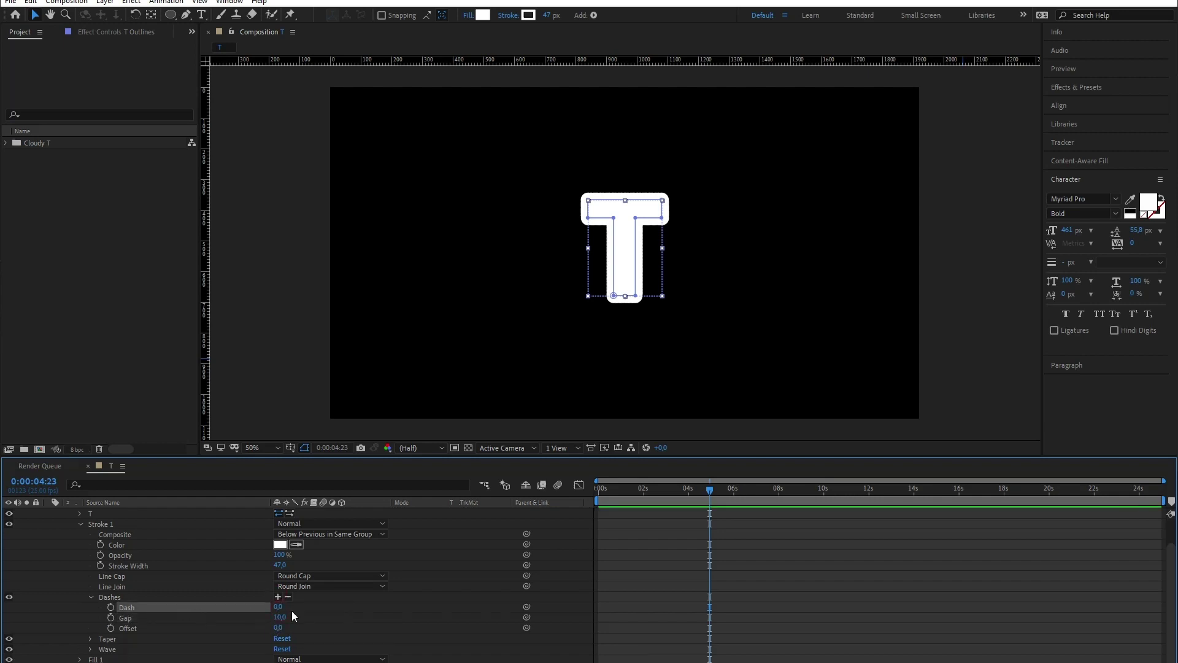
pyautogui.moveTo(281, 617); pyautogui.dragTo(294, 617)
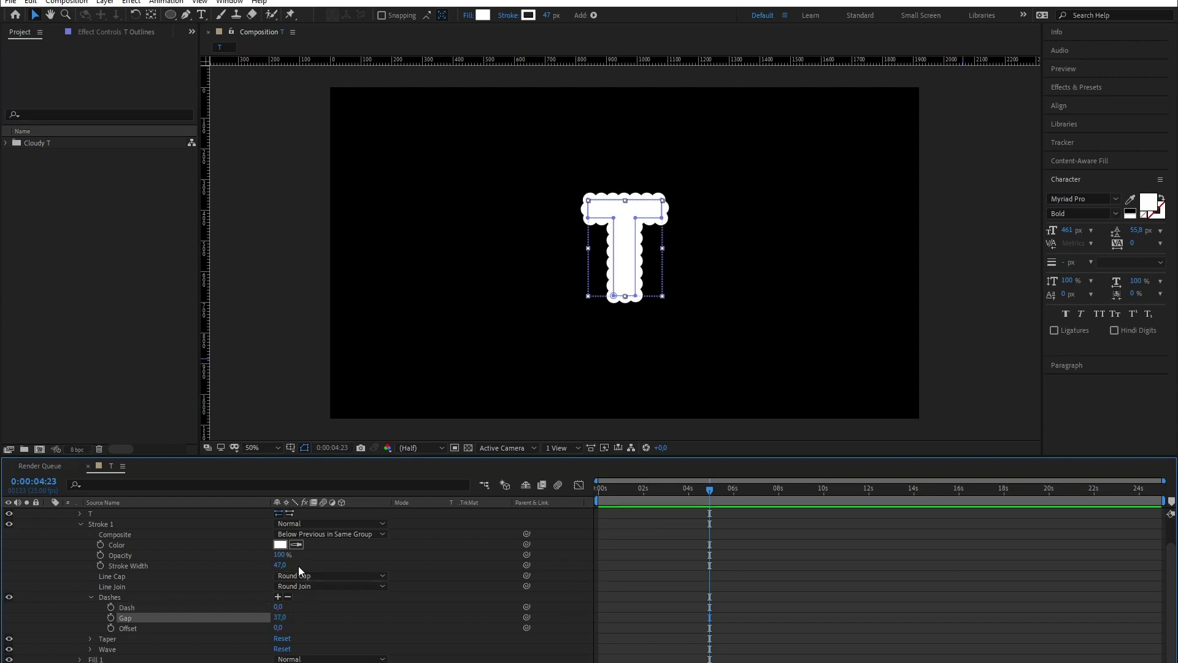
pyautogui.moveTo(296, 565); pyautogui.dragTo(405, 613)
pyautogui.click(419, 658)
pyautogui.press('Home')
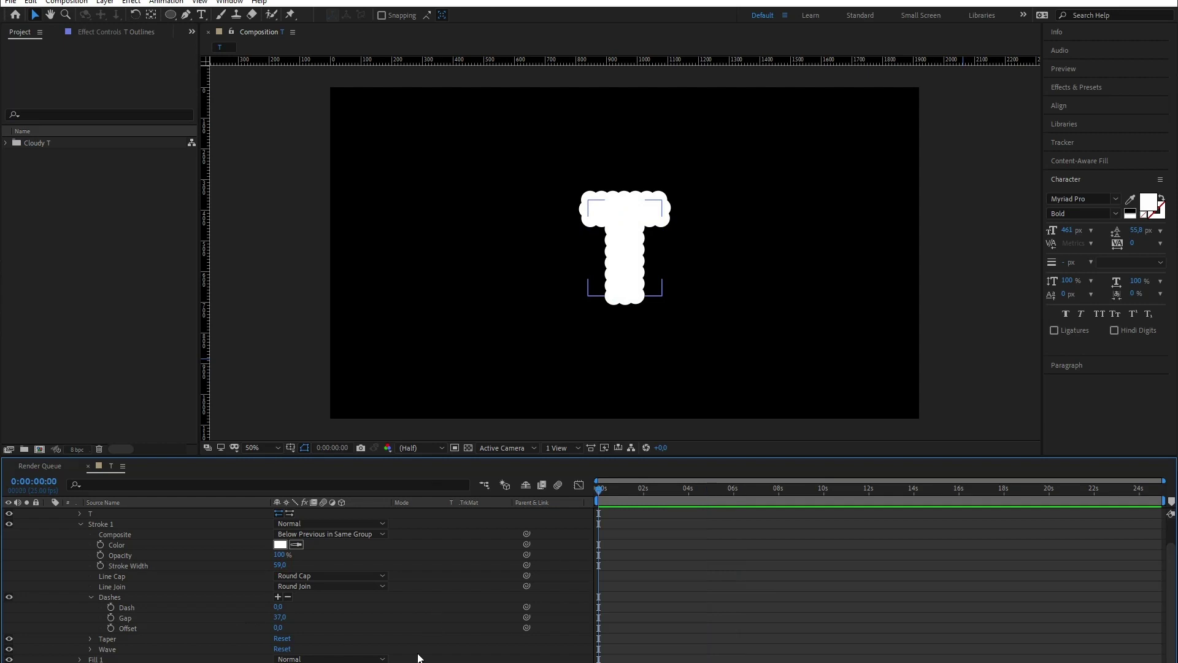
# - Drive the dash Offset with the expression time*20 and preview the moving edge
pyautogui.keyDown('alt'); pyautogui.click(111, 629); pyautogui.keyUp('alt')
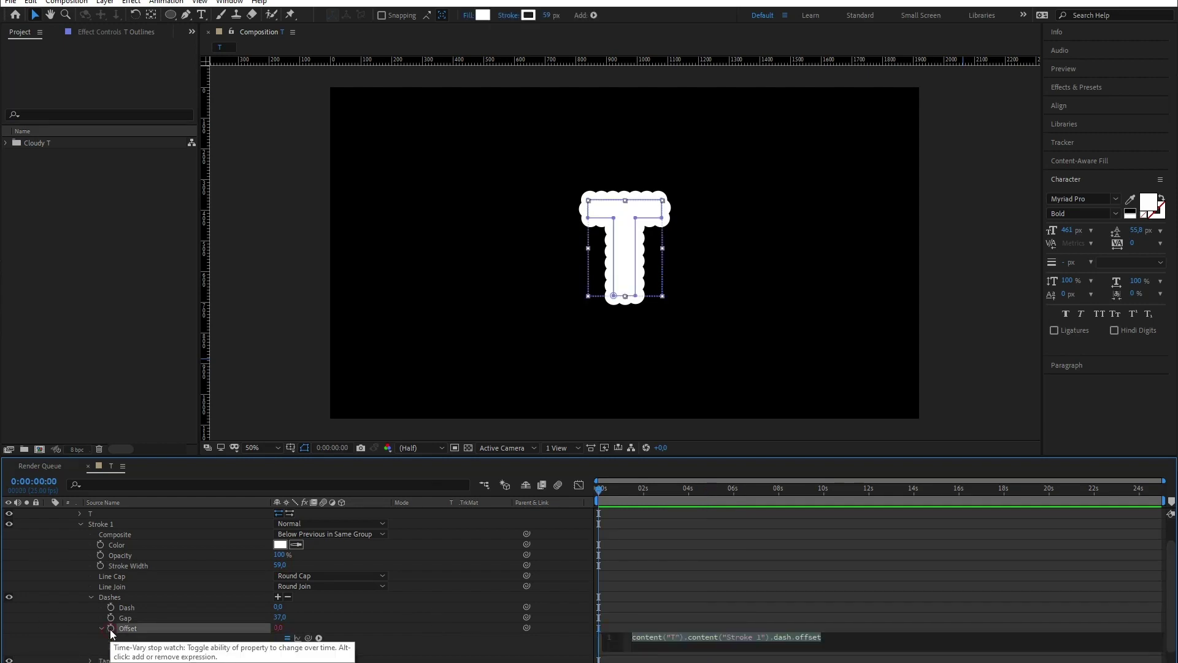
pyautogui.write('time*')
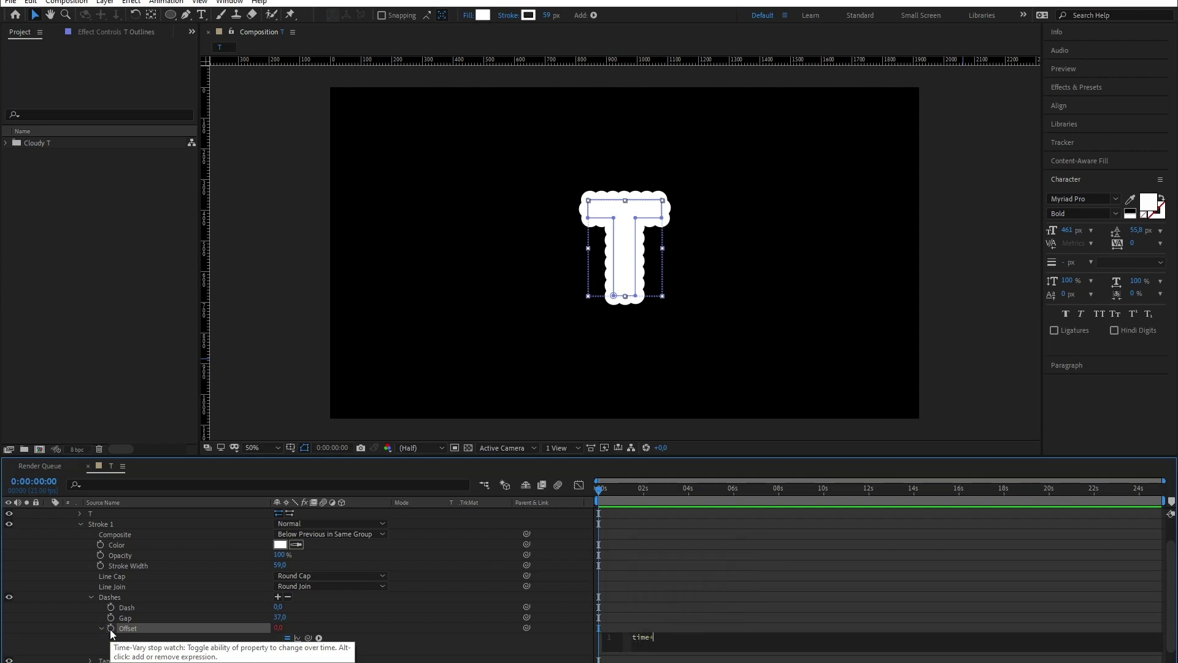
pyautogui.write('20')
pyautogui.press('KP_Enter')
pyautogui.press('space')
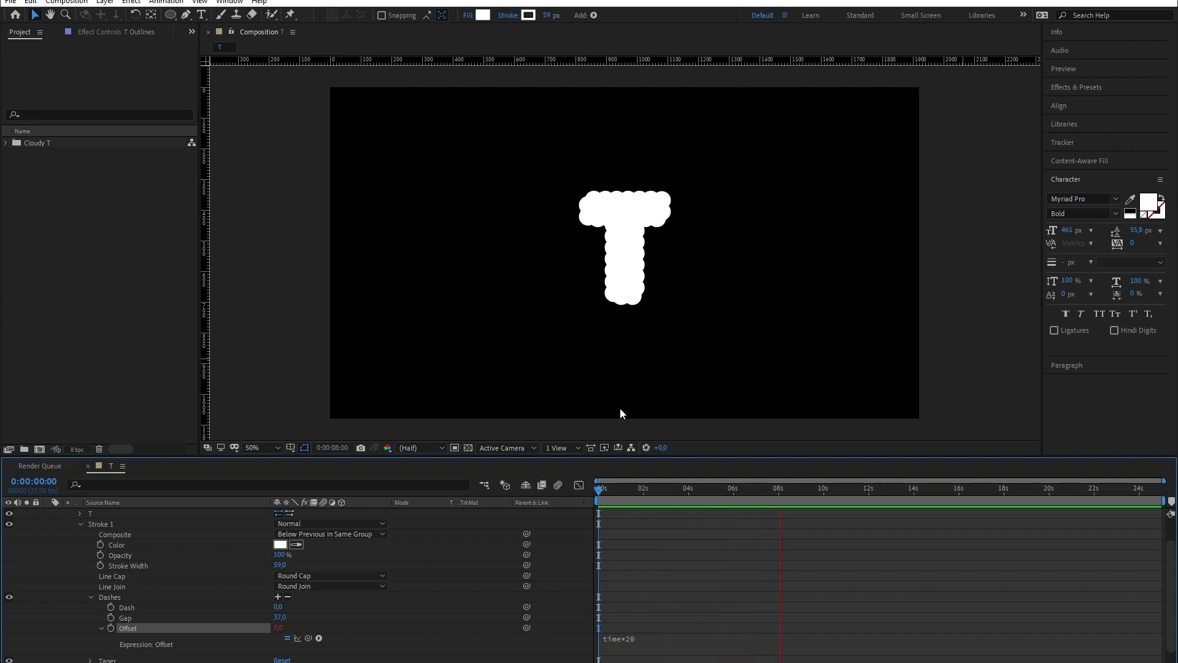
# - Pull bezier handles from the T's bottom-left vertex to curve the stem's foot, then preview
pyautogui.press('space')
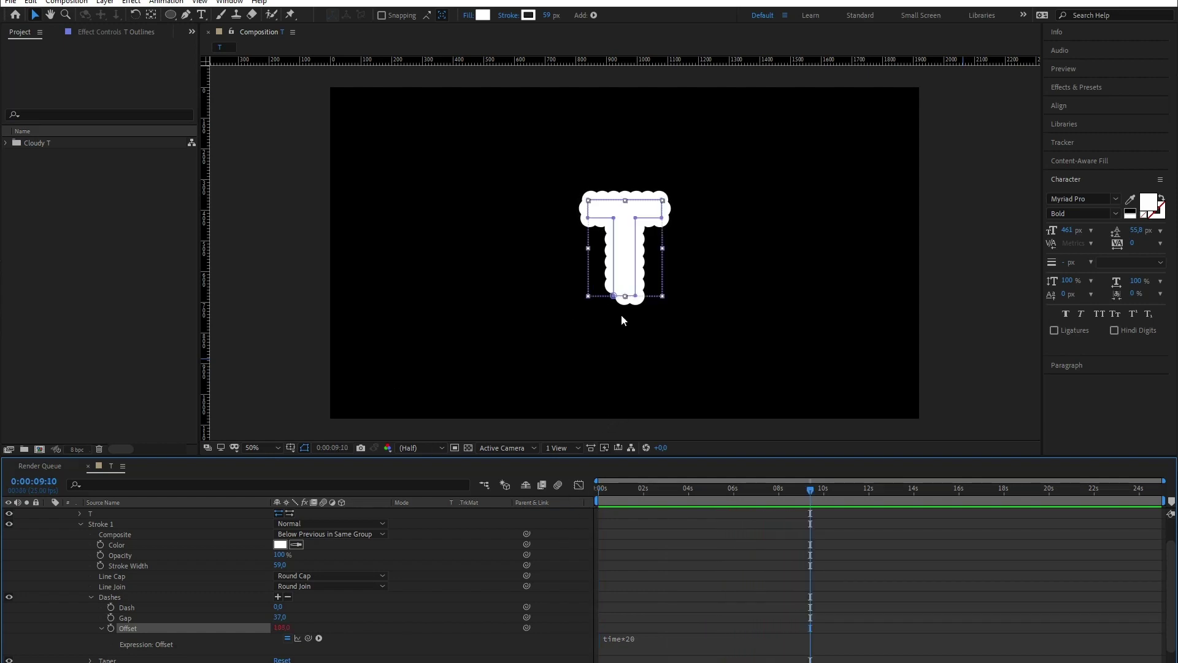
pyautogui.scroll(2, 622, 317)
pyautogui.click(623, 280)
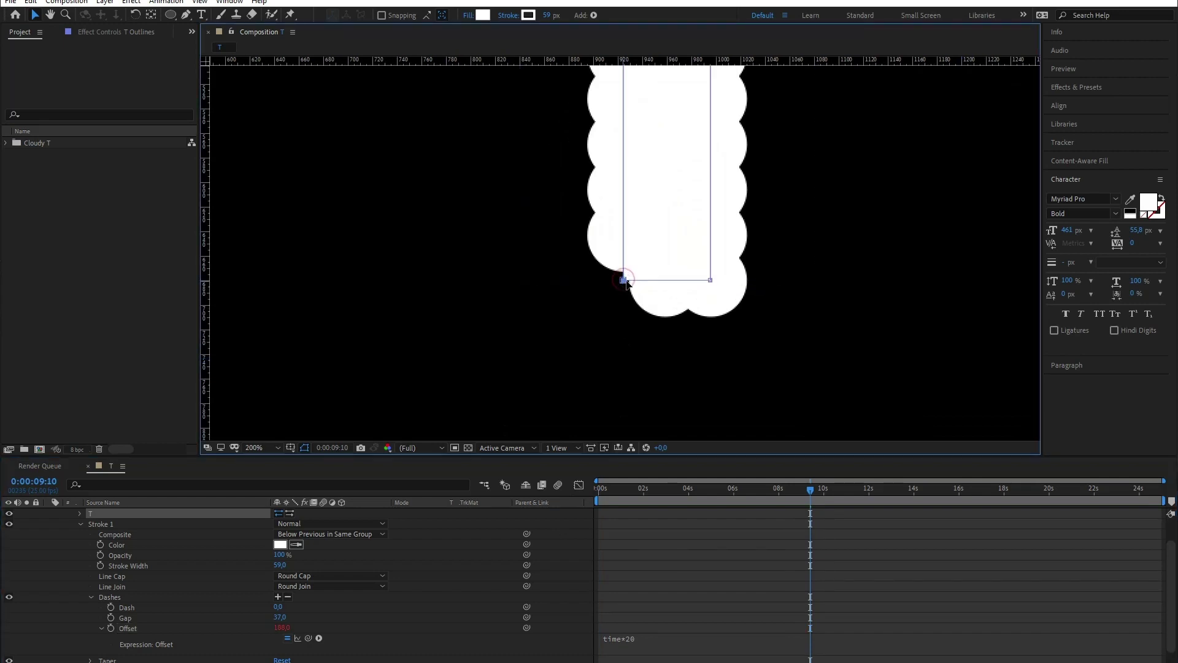
pyautogui.click(186, 15)
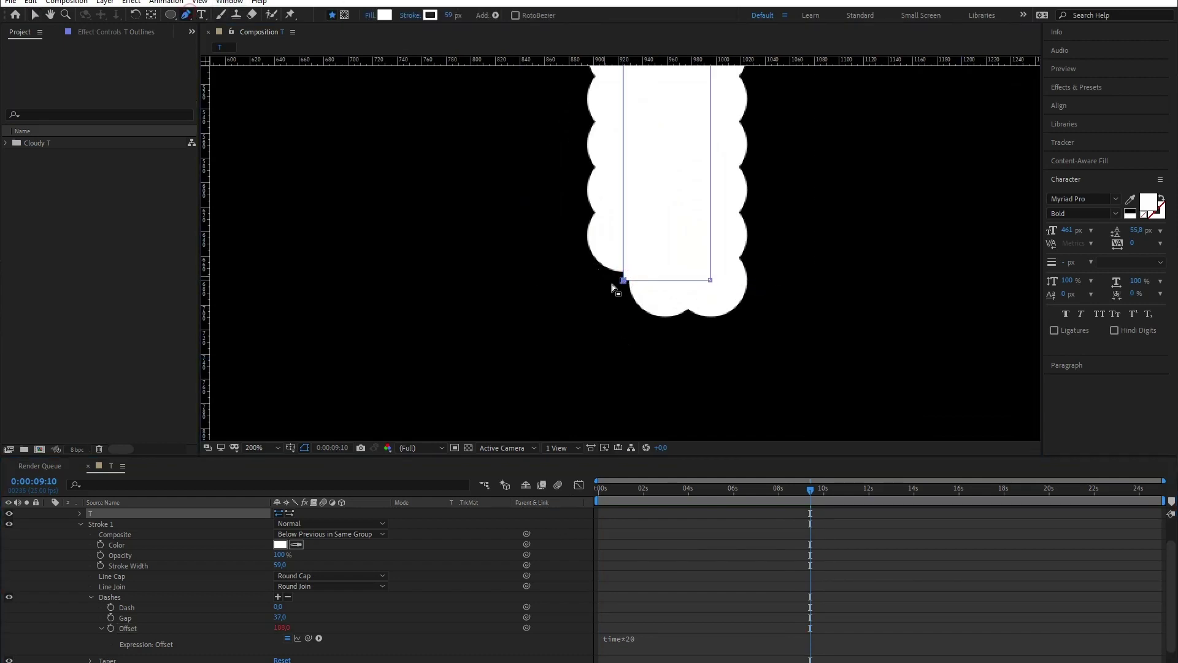
pyautogui.moveTo(624, 280); pyautogui.dragTo(634, 310)
pyautogui.scroll(-2, 634, 310)
pyautogui.press('space')
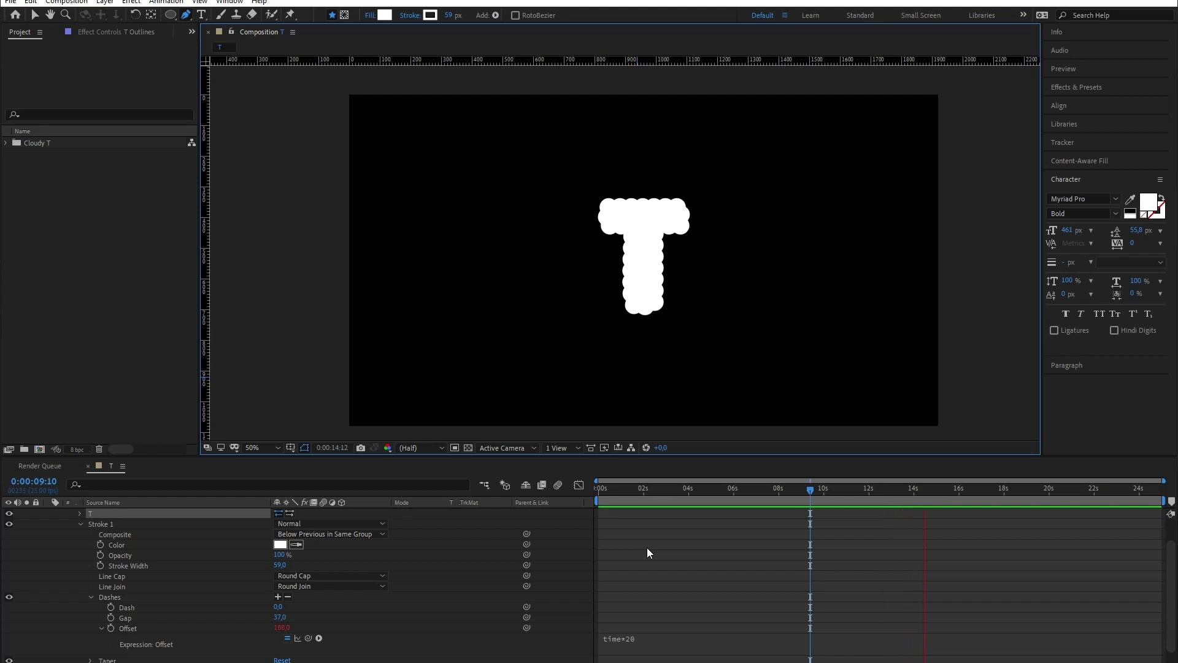
# - Draw an ellipse over the top of the T on the T Outlines layer
pyautogui.press('space')
pyautogui.press('Home')
pyautogui.click(486, 532)
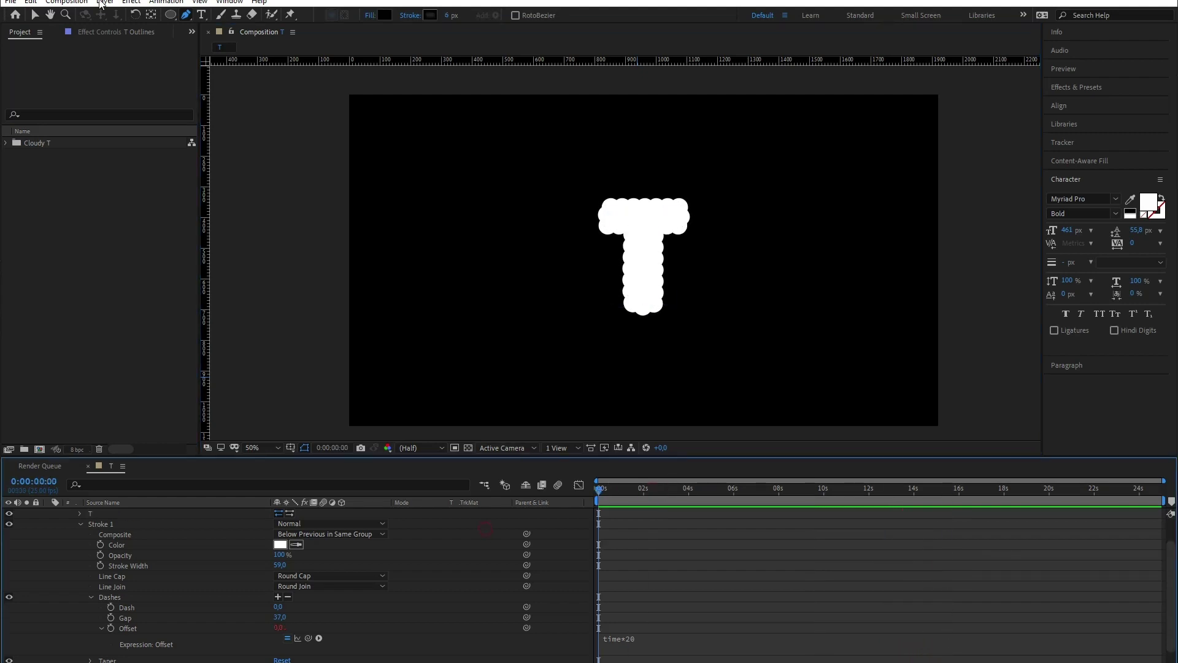
pyautogui.click(167, 15)
pyautogui.click(130, 512)
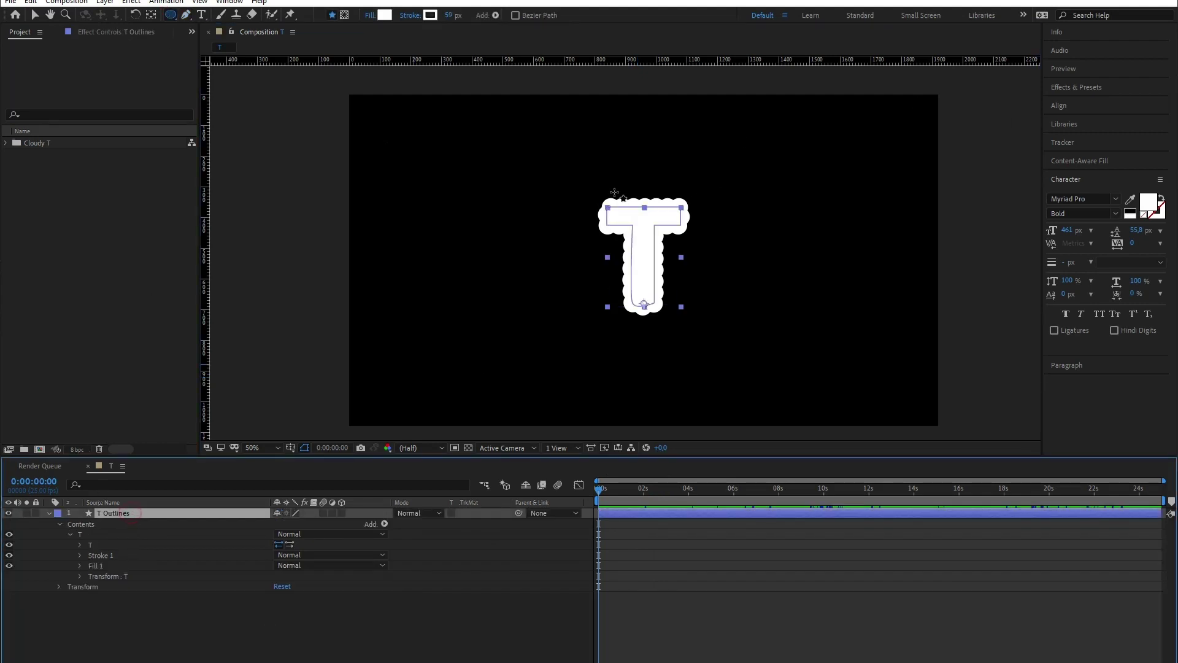
pyautogui.moveTo(625, 192); pyautogui.dragTo(665, 223)
pyautogui.press('v')
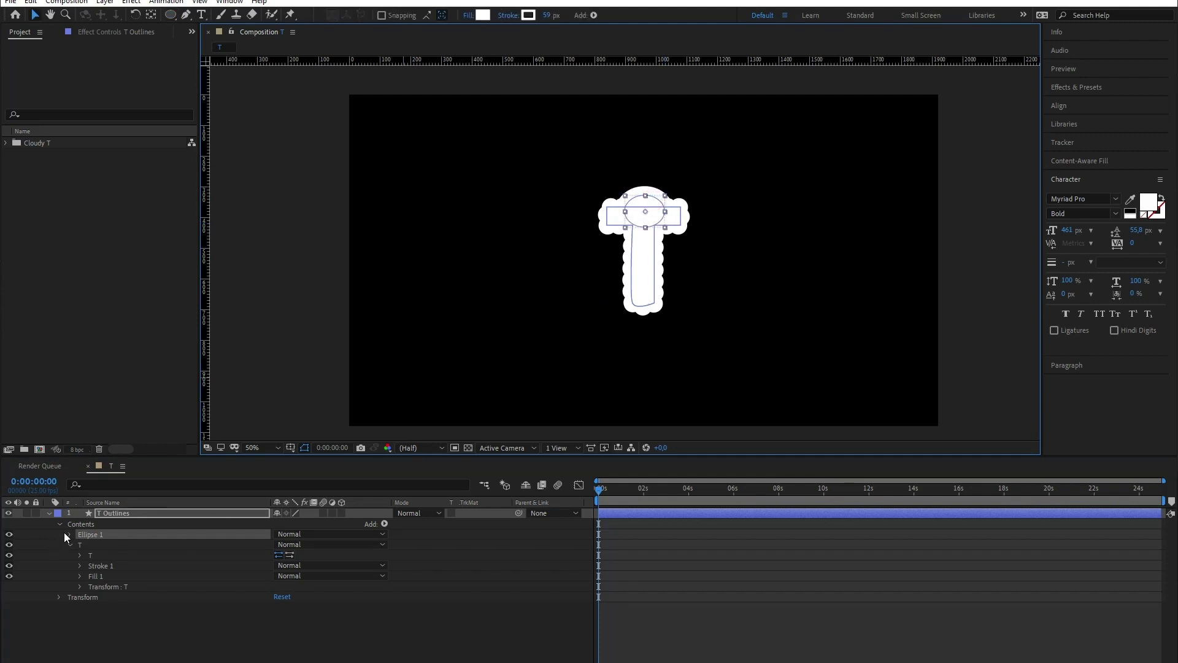
# - Resize the ellipse to 113 × 59 and move it to position 0, -7
pyautogui.click(70, 534)
pyautogui.click(80, 544)
pyautogui.moveTo(280, 553); pyautogui.dragTo(276, 554)
pyautogui.click(310, 554)
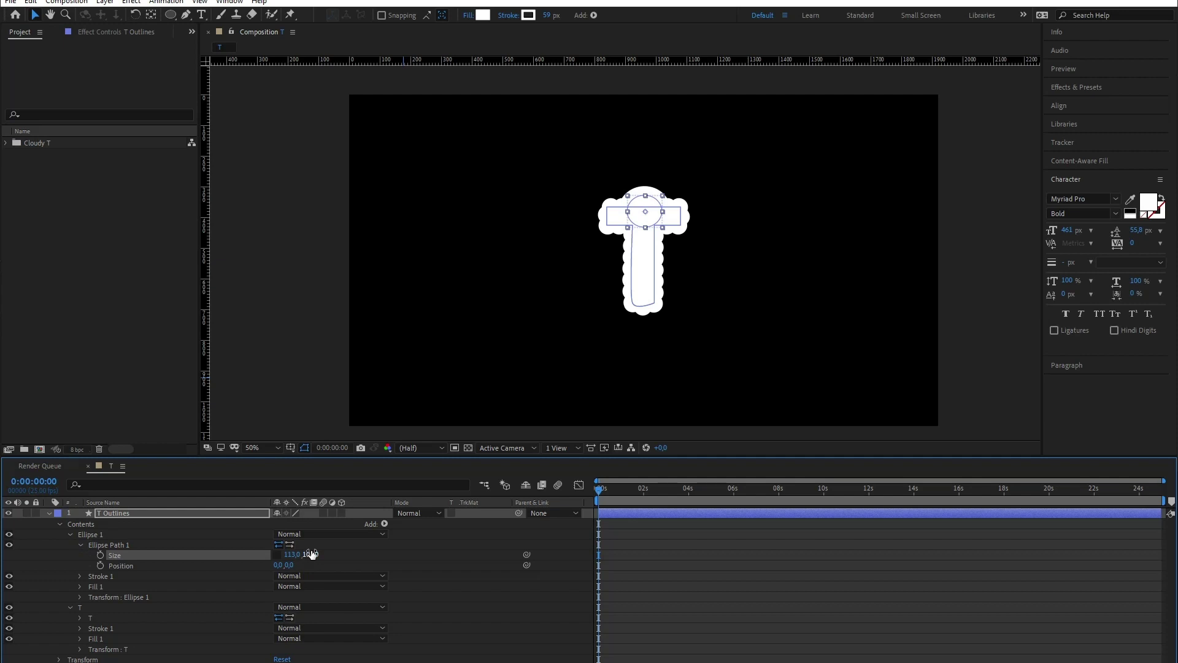
pyautogui.write('59')
pyautogui.press('Return')
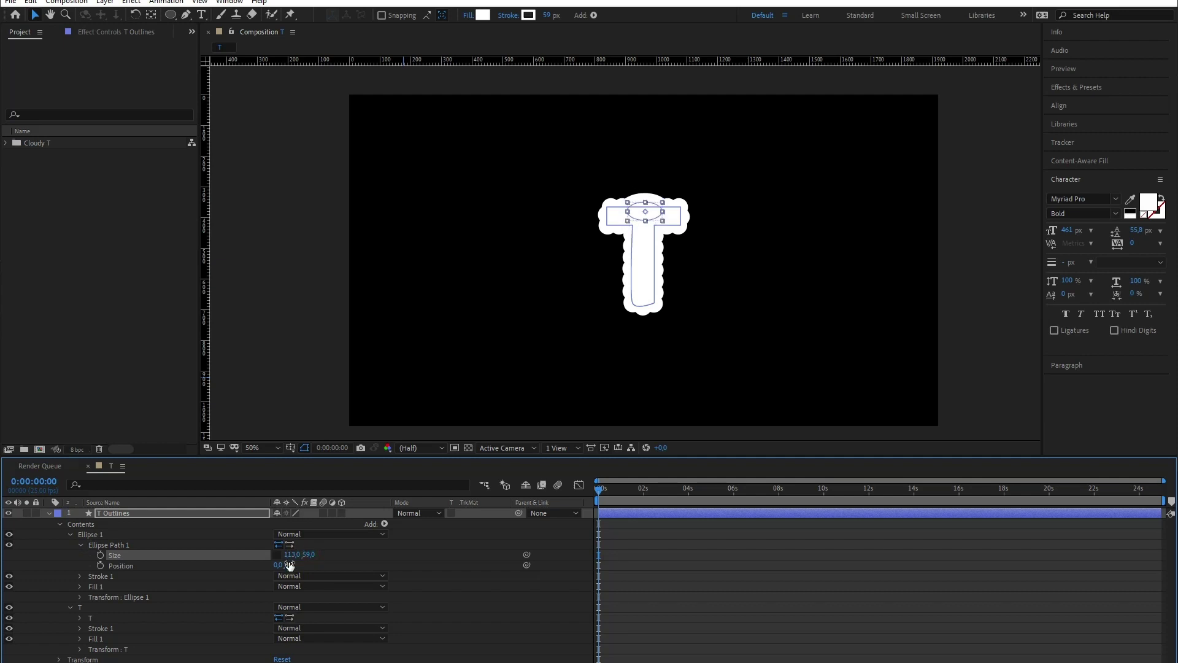
pyautogui.moveTo(290, 565); pyautogui.dragTo(285, 565)
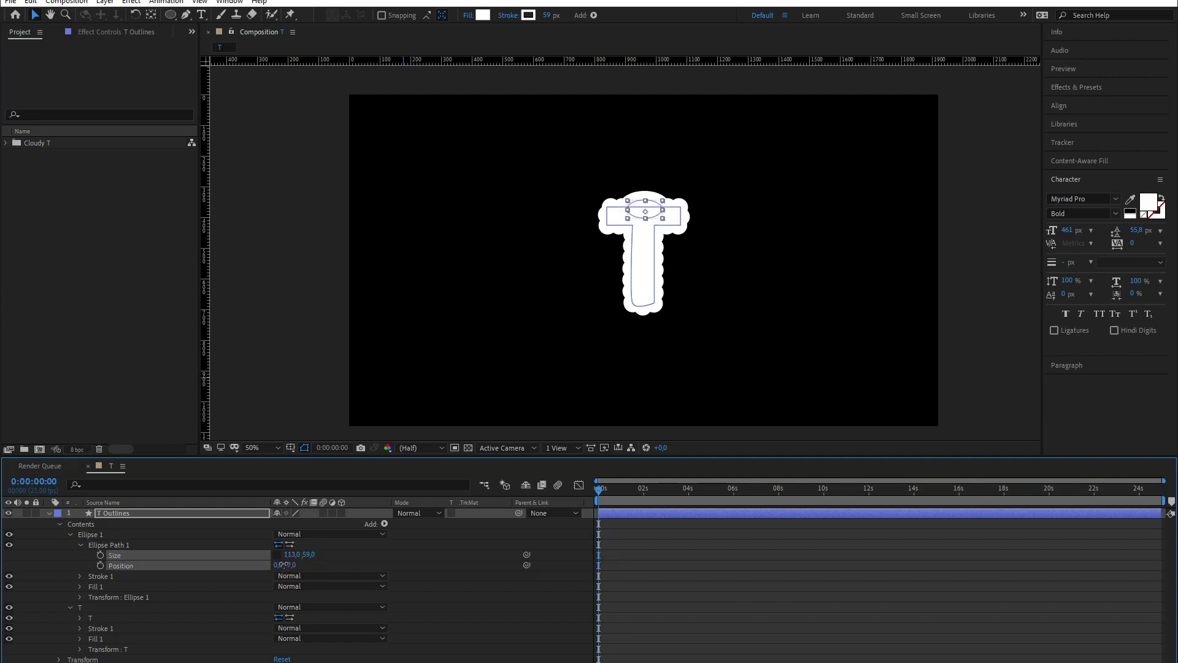
pyautogui.click(100, 638)
# - Hide the T group so only the ellipse's cloud outline shows
pyautogui.click(100, 628)
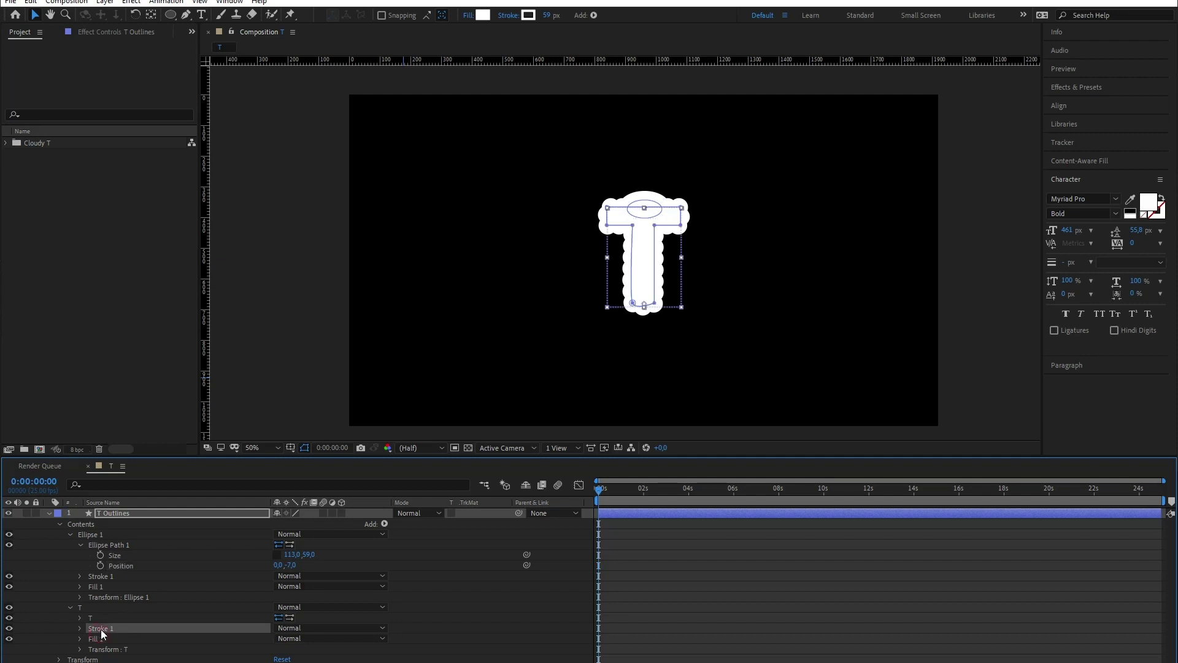
pyautogui.click(110, 577)
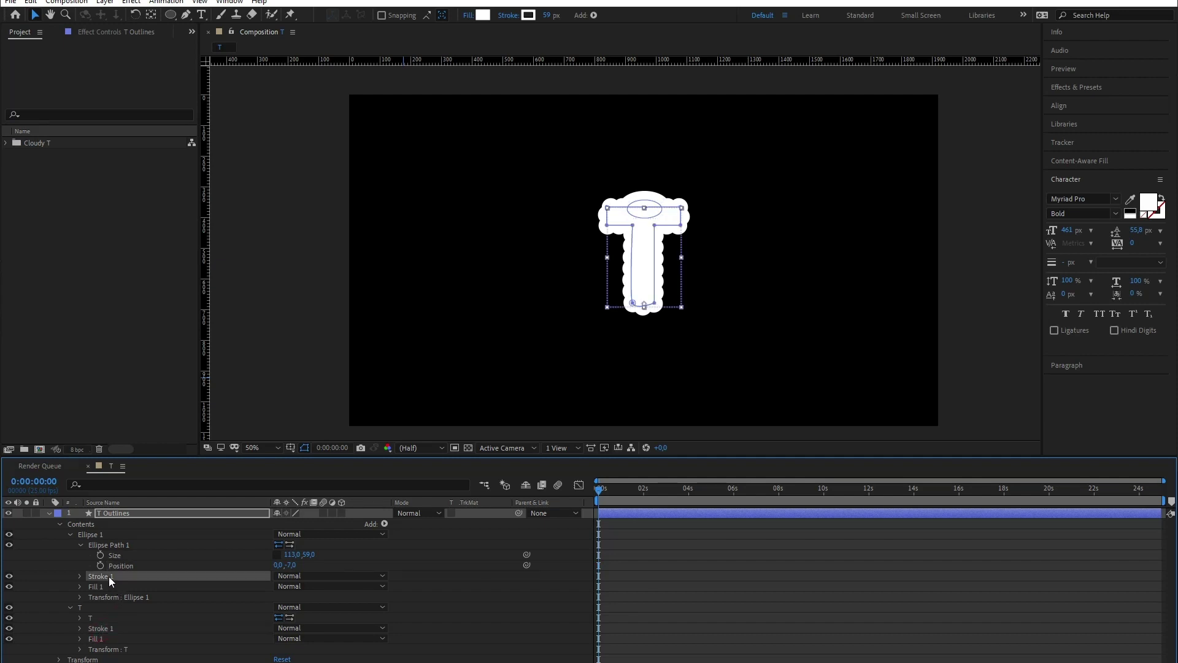
pyautogui.click(469, 595)
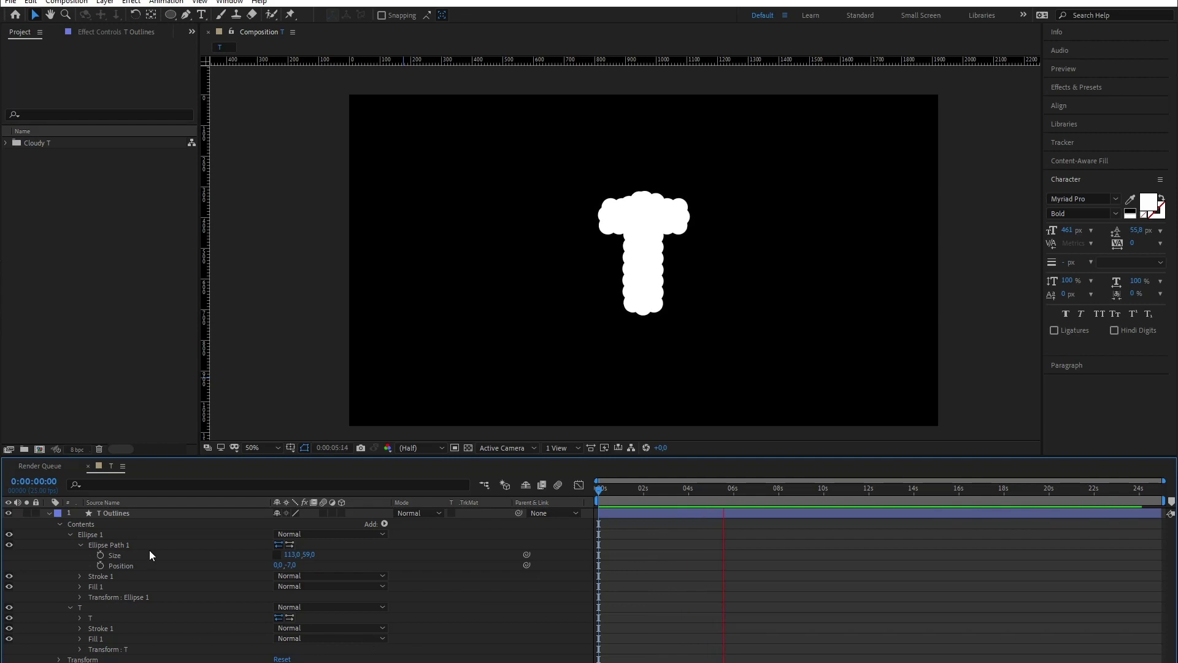
pyautogui.click(70, 534)
pyautogui.click(69, 545)
pyautogui.click(9, 544)
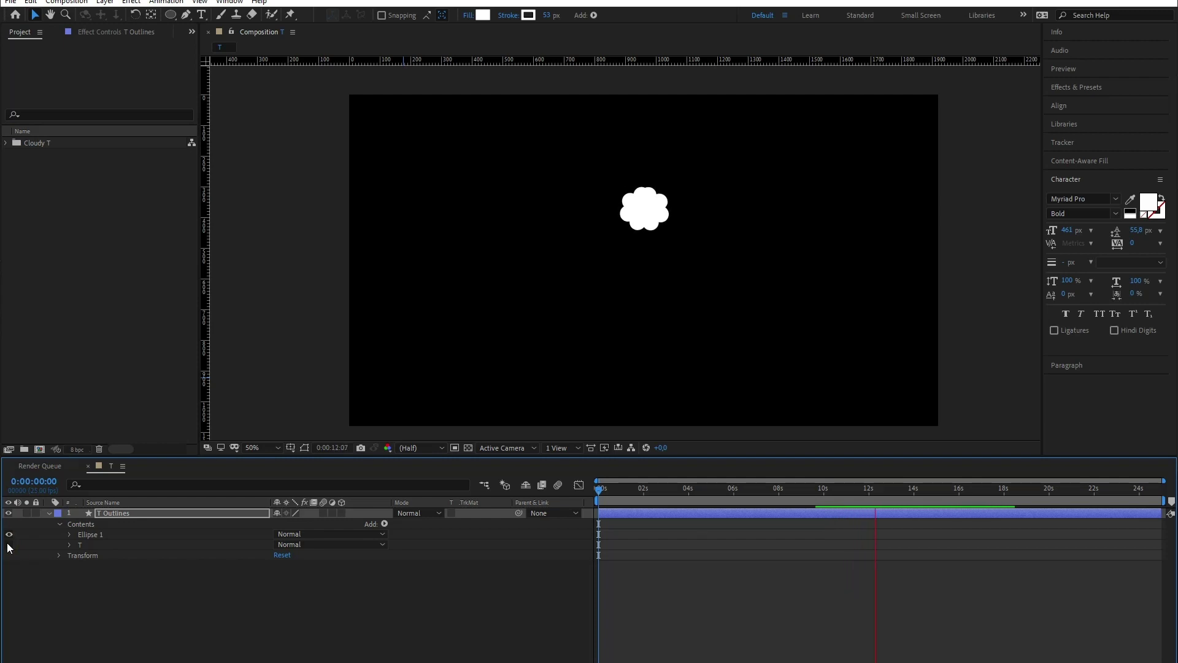
# - Widen Ellipse 1's dash gap to 46
pyautogui.click(68, 534)
pyautogui.scroll(-1, 67, 533)
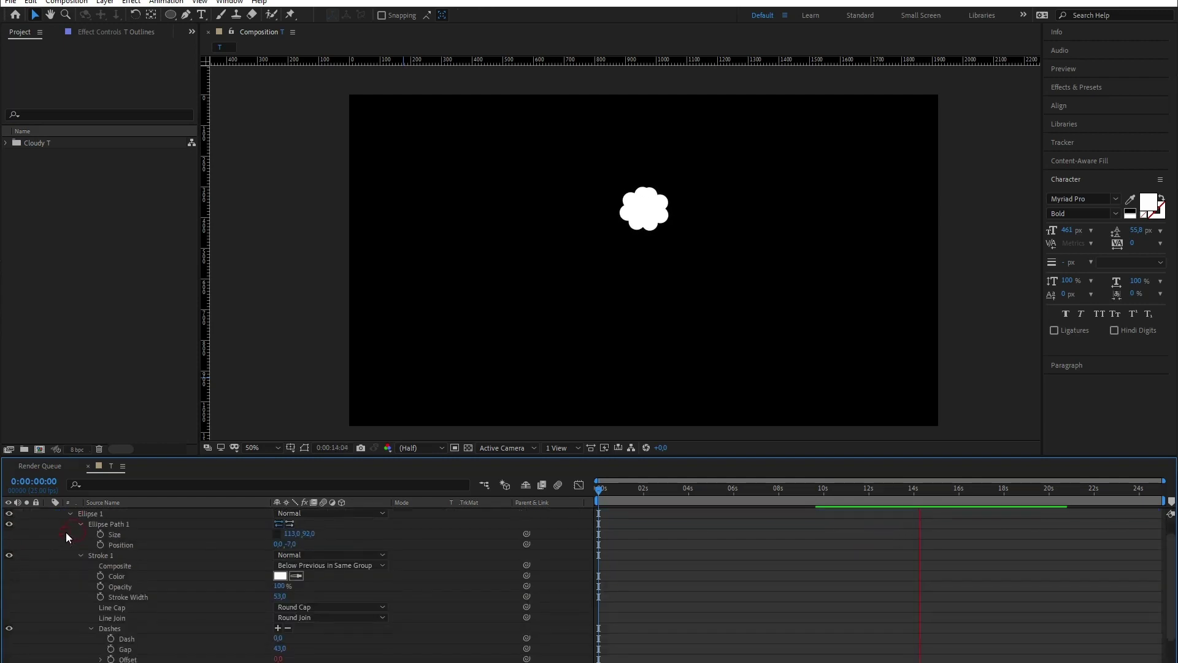
pyautogui.click(278, 648)
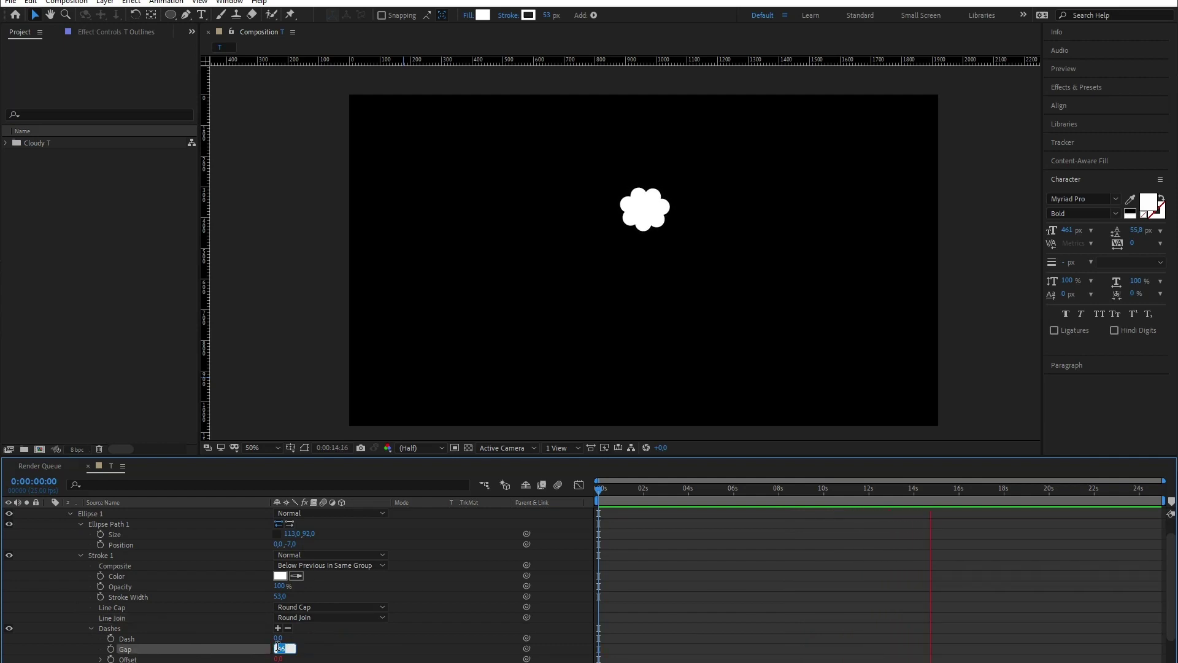
pyautogui.press('Return')
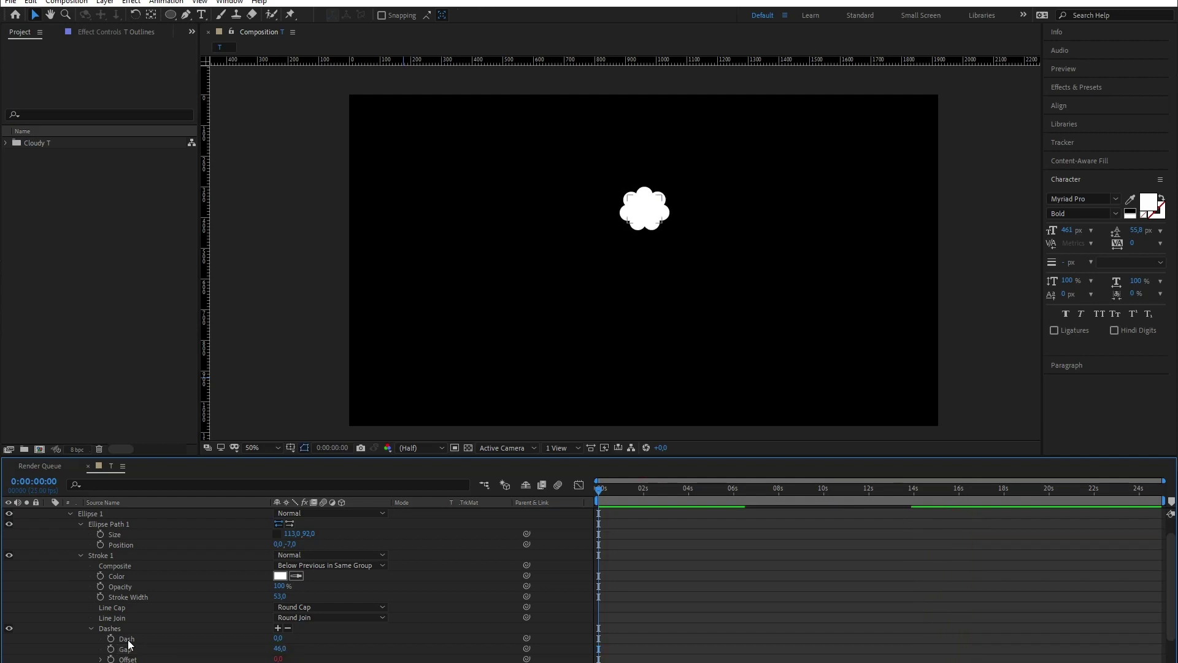
pyautogui.press('space')
pyautogui.scroll(-3, 55, 551)
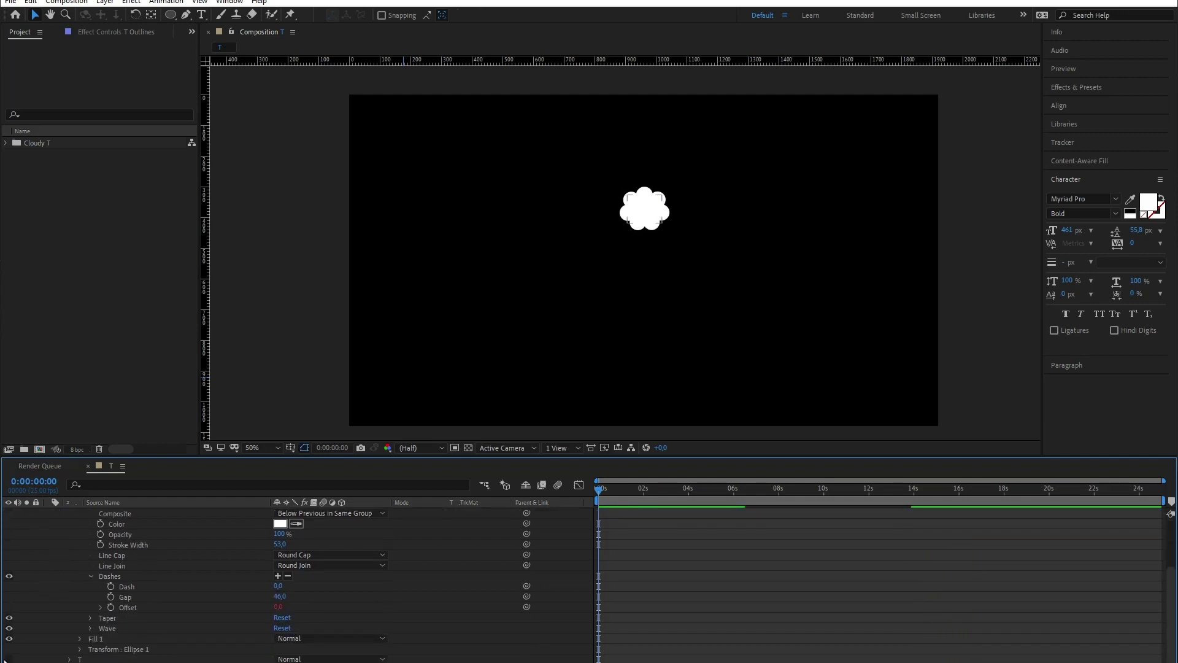
# - Move Ellipse 2 to the T's base at 0, 17 and flatten it to 113 × 53
pyautogui.scroll(3, 92, 546)
pyautogui.click(91, 535)
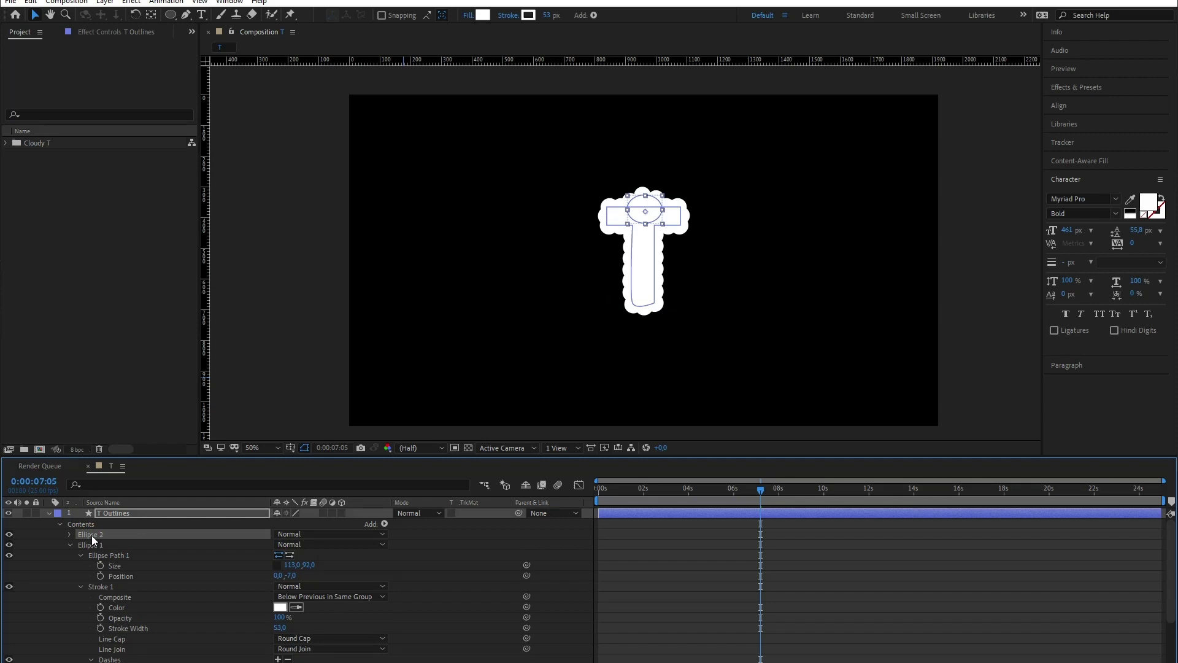
pyautogui.hotkey('shift', 'Down')
pyautogui.hotkey('shift', 'Down')
pyautogui.hotkey('shift', 'Down')
pyautogui.hotkey('shift', 'Down')
pyautogui.hotkey('shift', 'Down')
pyautogui.hotkey('shift', 'Down')
pyautogui.hotkey('shift', 'Down')
pyautogui.hotkey('shift', 'Down')
pyautogui.hotkey('shift', 'Down')
pyautogui.hotkey('shift', 'Down')
pyautogui.hotkey('shift', 'Down')
pyautogui.hotkey('shift', 'Down')
pyautogui.hotkey('shift', 'Down')
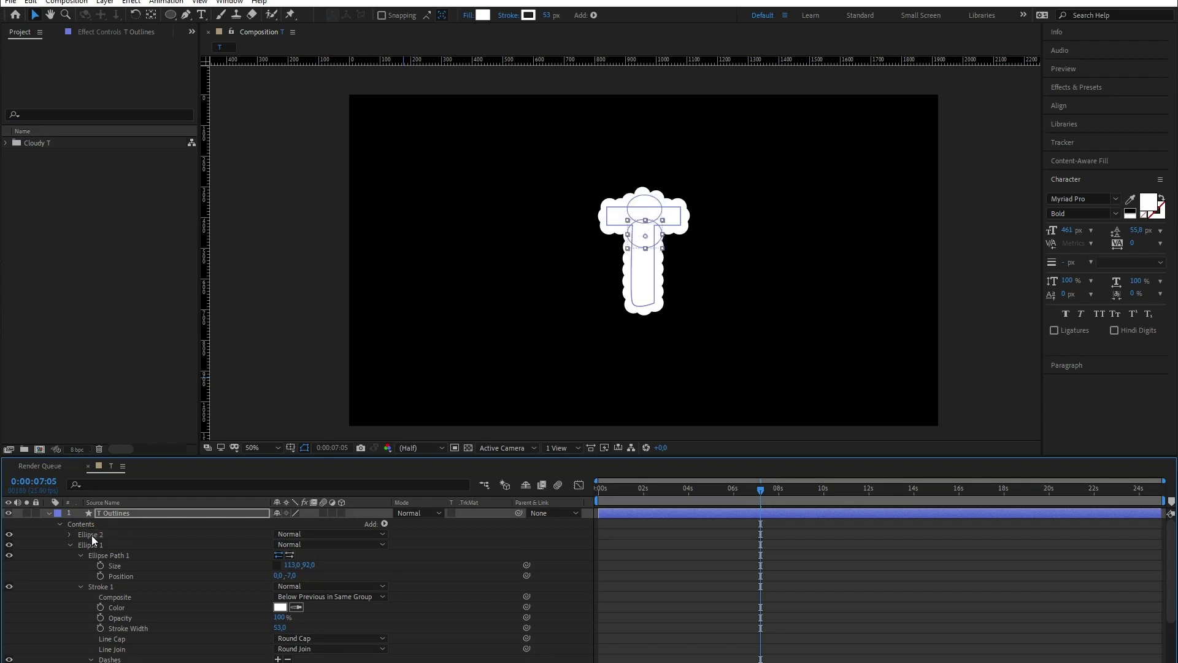
pyautogui.hotkey('shift', 'Down')
pyautogui.hotkey('shift', 'Down')
pyautogui.hotkey('shift', 'Left')
pyautogui.hotkey('shift', 'Left')
pyautogui.hotkey('shift', 'Left')
pyautogui.hotkey('shift', 'Left')
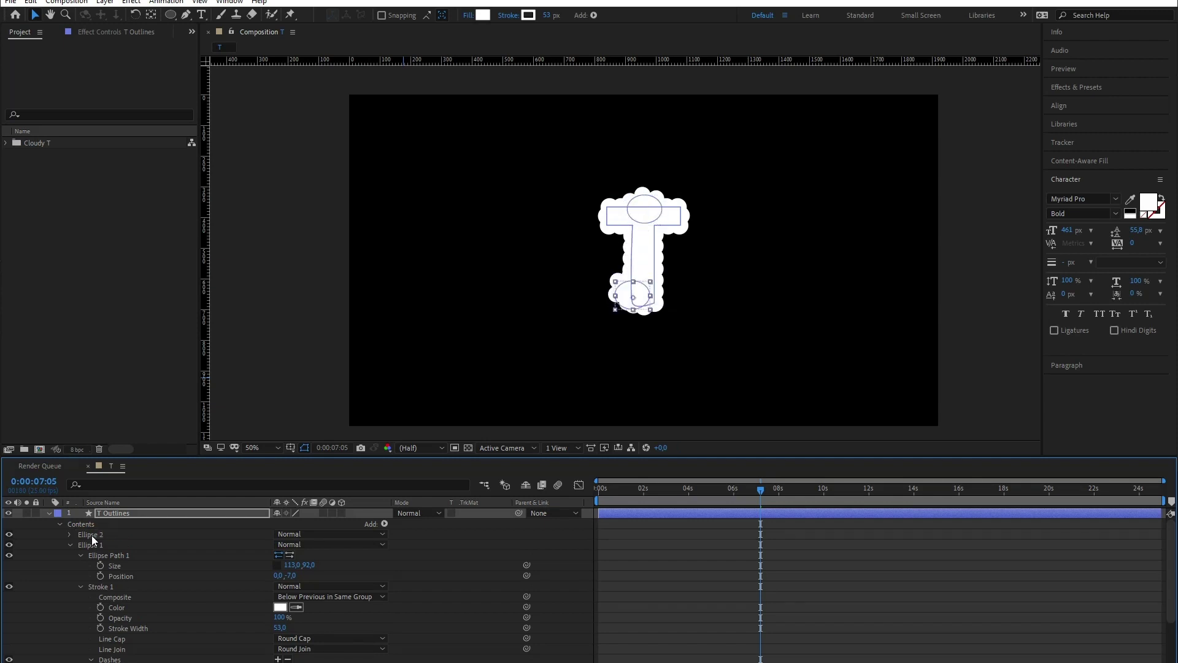
pyautogui.scroll(2, 597, 322)
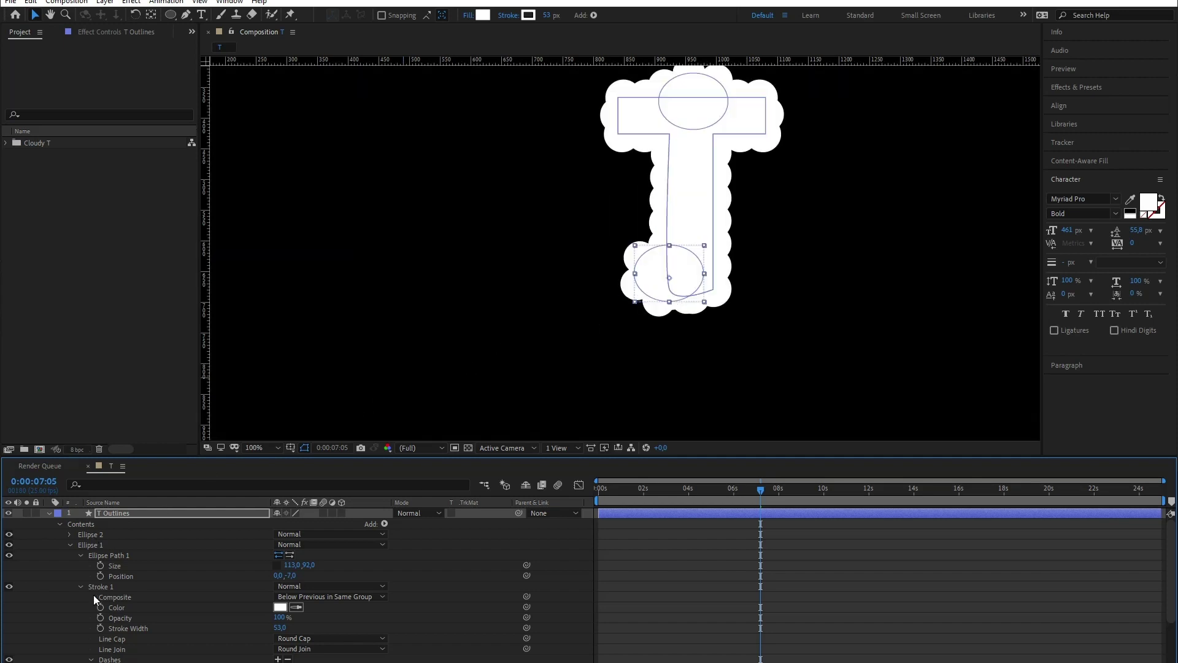
pyautogui.moveTo(307, 555); pyautogui.dragTo(292, 554)
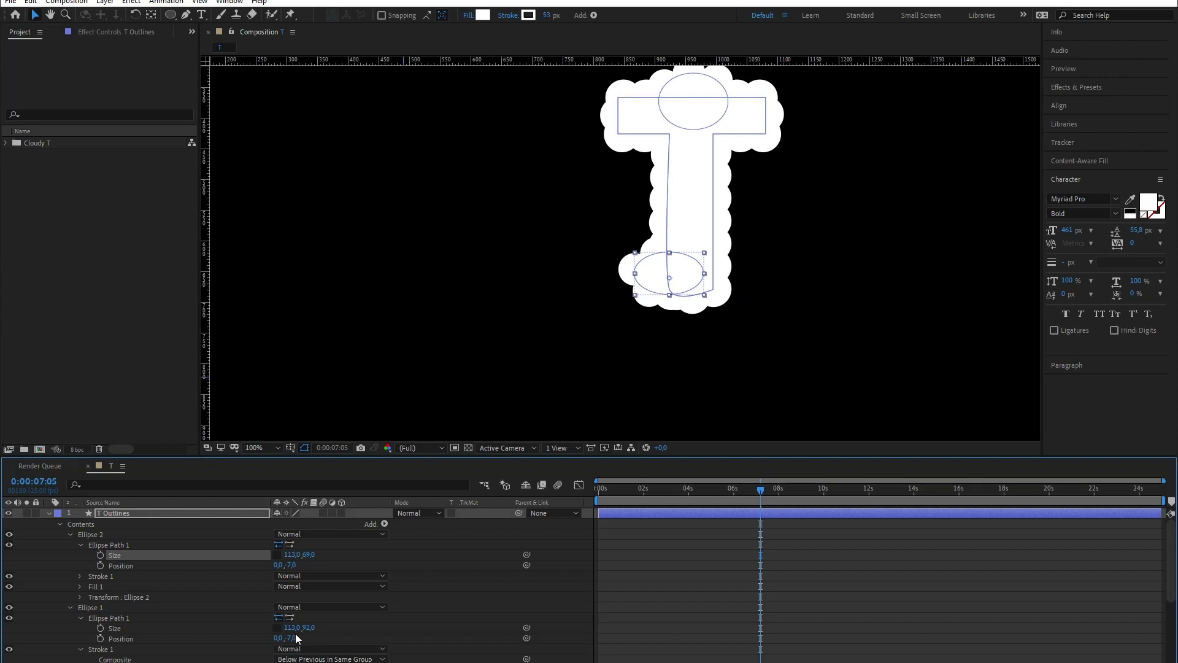
# - Thin Ellipse 2's stroke to 34 and shrink its dash gap to 20
pyautogui.scroll(-1, 268, 610)
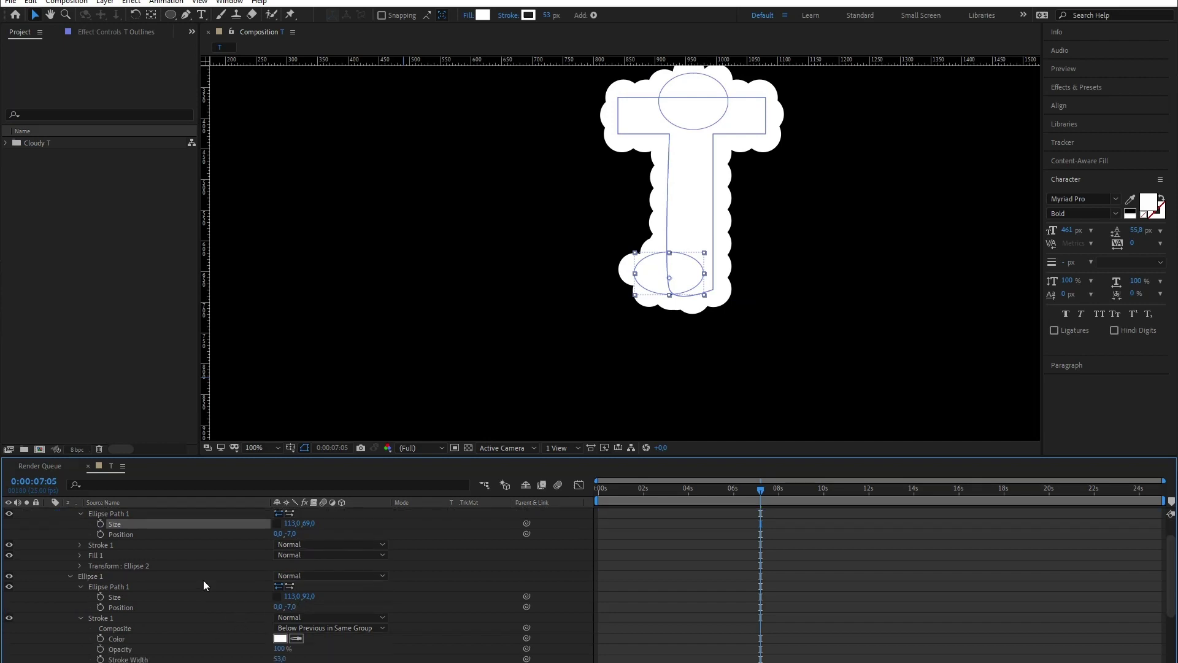
pyautogui.click(78, 545)
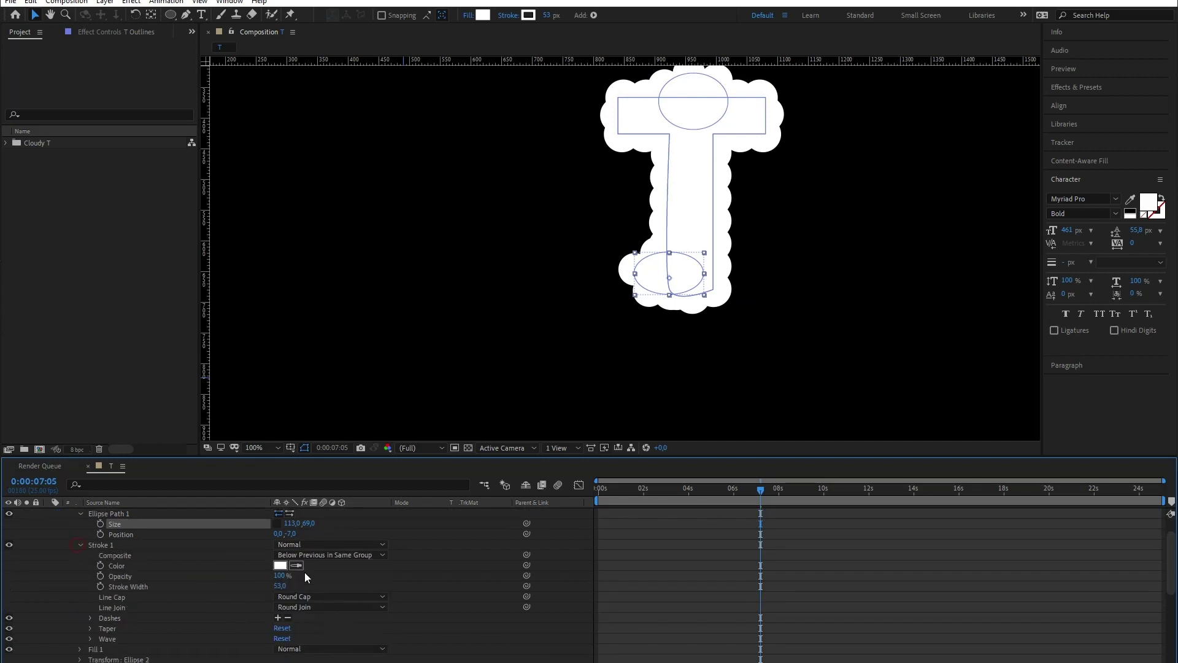
pyautogui.moveTo(286, 588); pyautogui.dragTo(271, 586)
pyautogui.click(91, 617)
pyautogui.moveTo(283, 642); pyautogui.dragTo(262, 634)
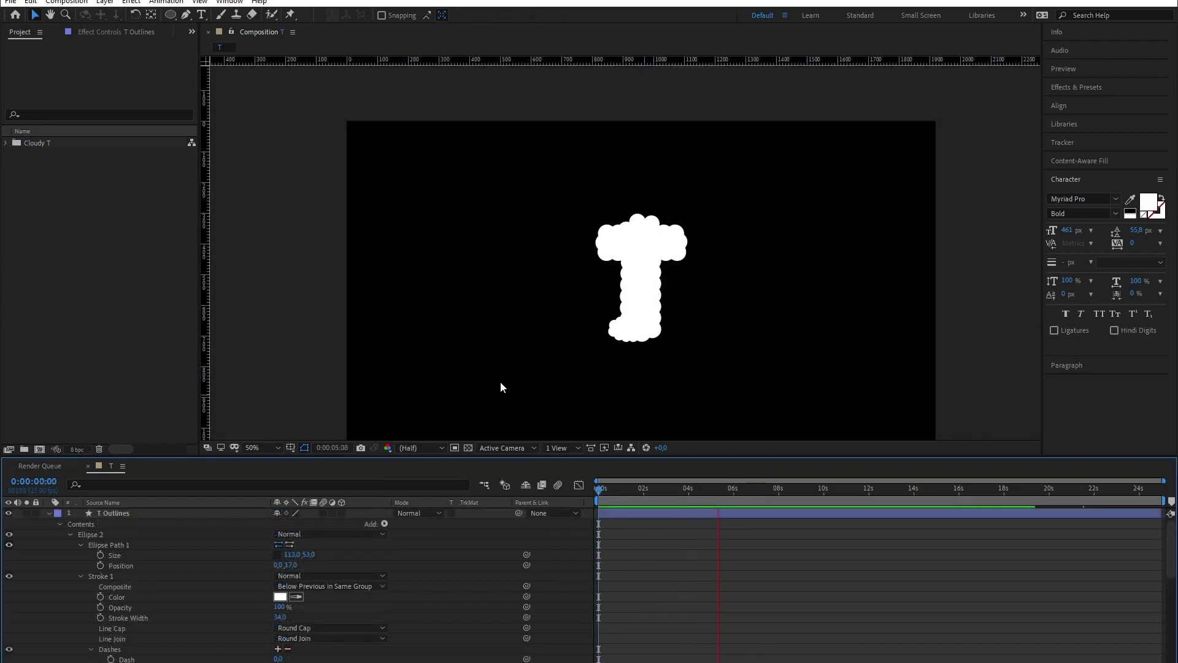
# - Drag the crossbar's left corners left and top-right corner right to widen the T's top
pyautogui.scroll(-5, 448, 572)
pyautogui.click(172, 659)
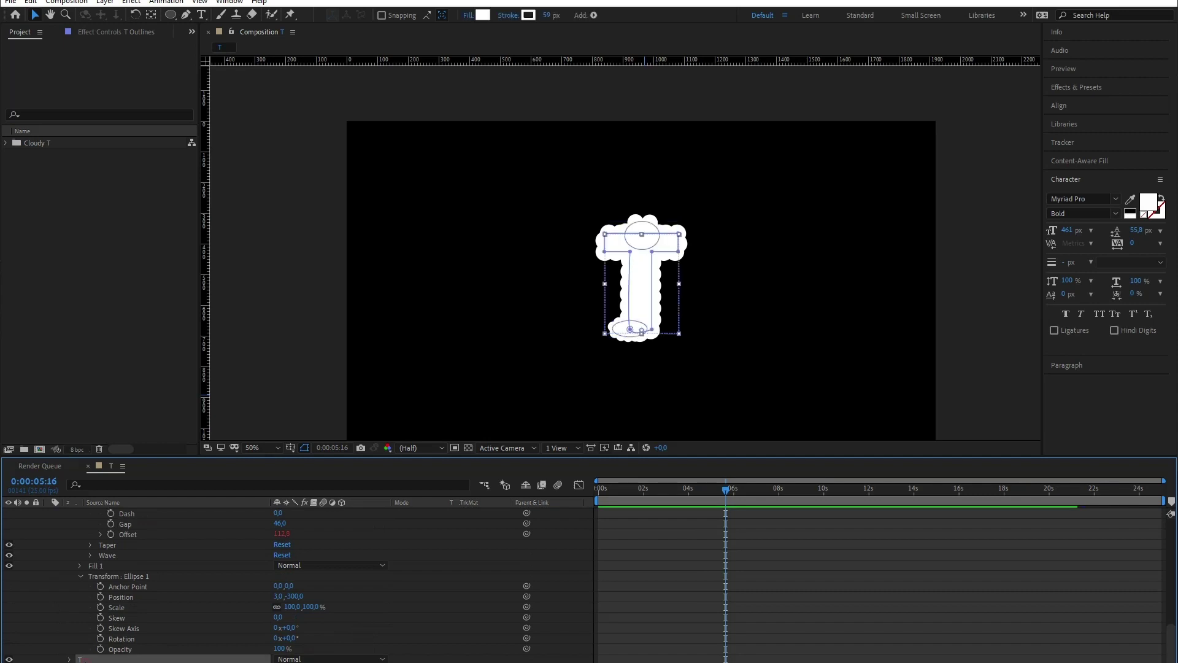
pyautogui.scroll(2, 605, 240)
pyautogui.click(612, 278)
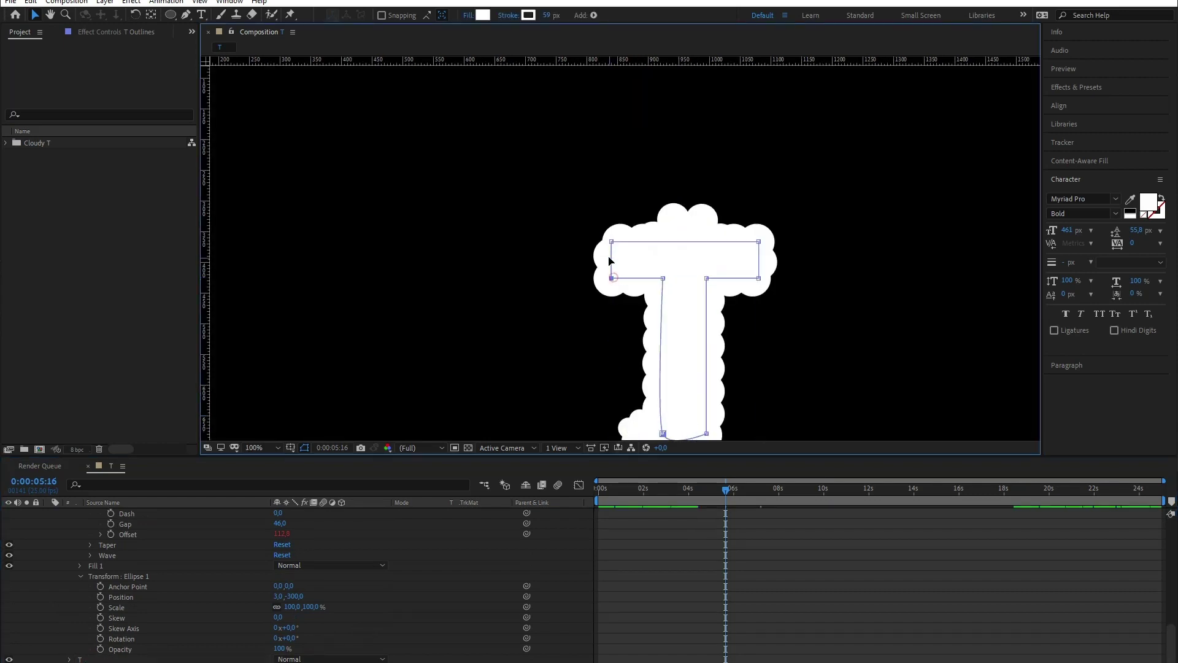
pyautogui.keyDown('shift'); pyautogui.click(612, 243); pyautogui.keyUp('shift')
pyautogui.moveTo(614, 243); pyautogui.dragTo(600, 243)
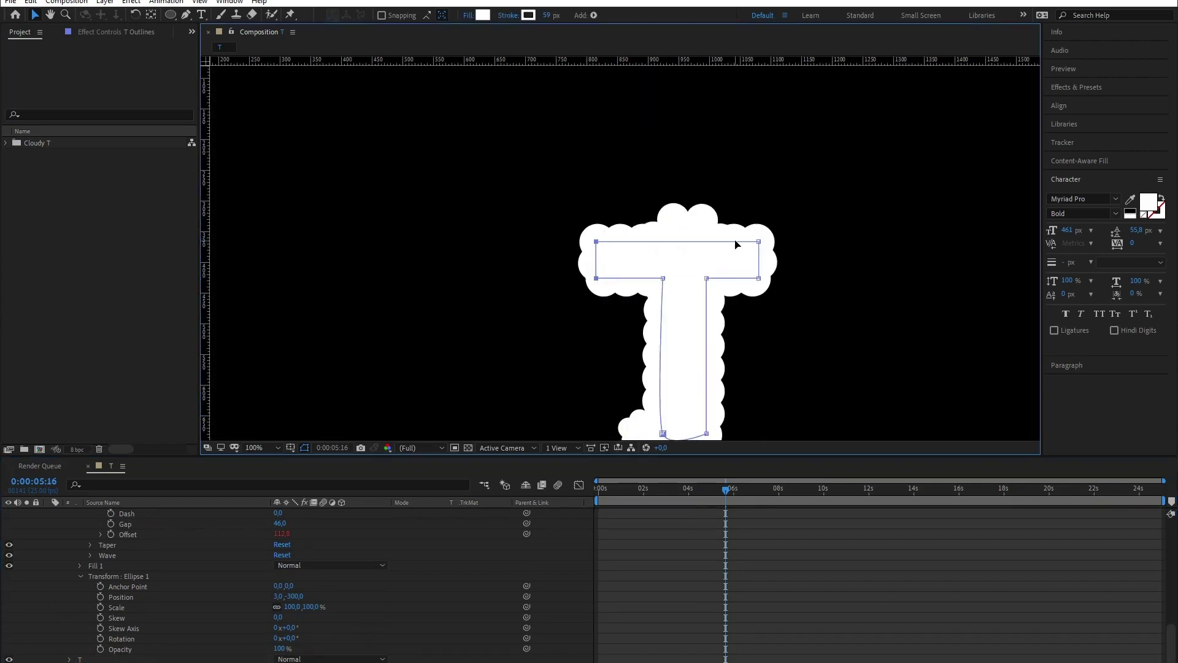
pyautogui.moveTo(759, 242); pyautogui.dragTo(782, 243)
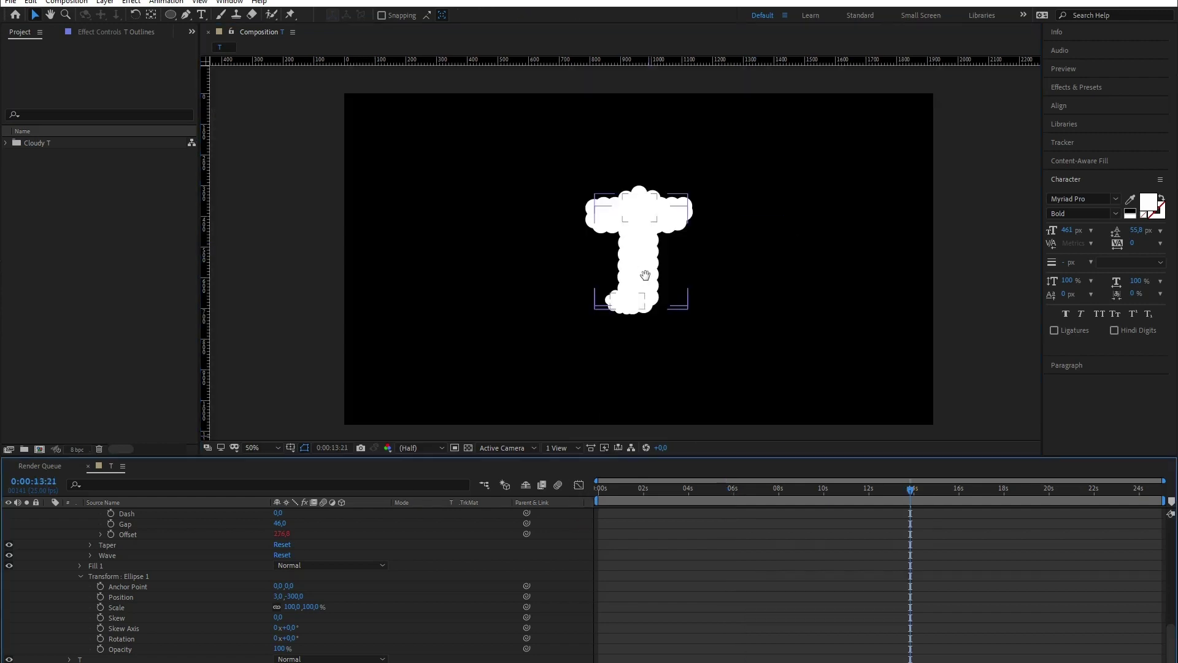
pyautogui.press('space')
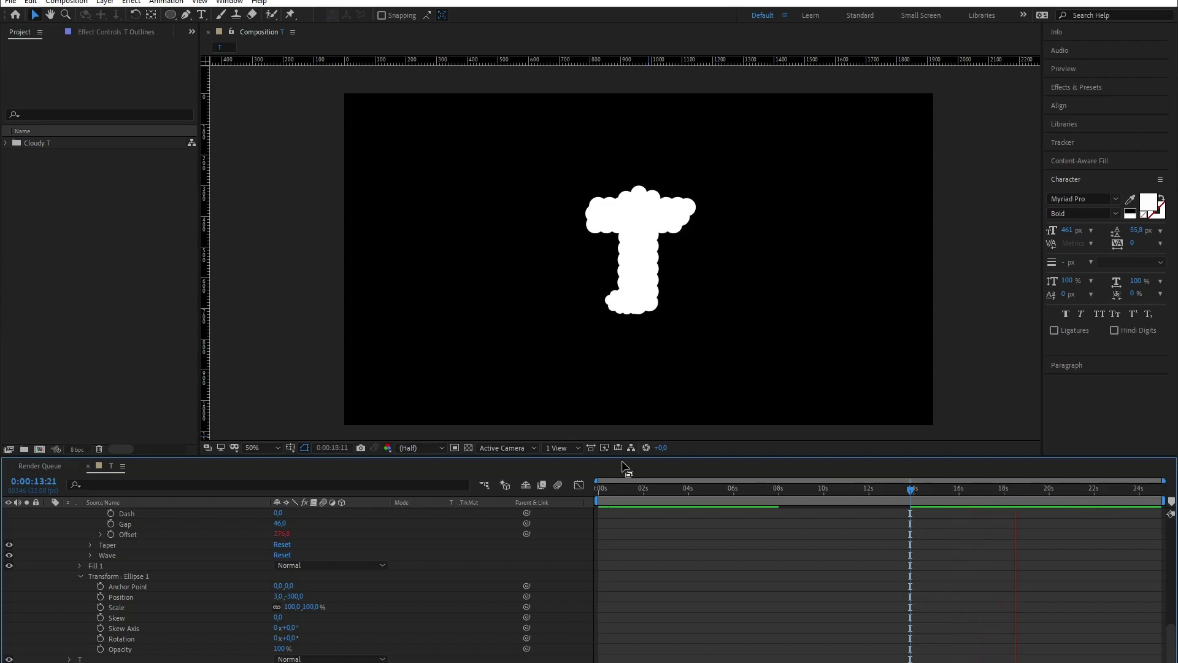
# - Add a shape layer with a frame-covering rectangle and move it below the T
pyautogui.rightClick(188, 607)
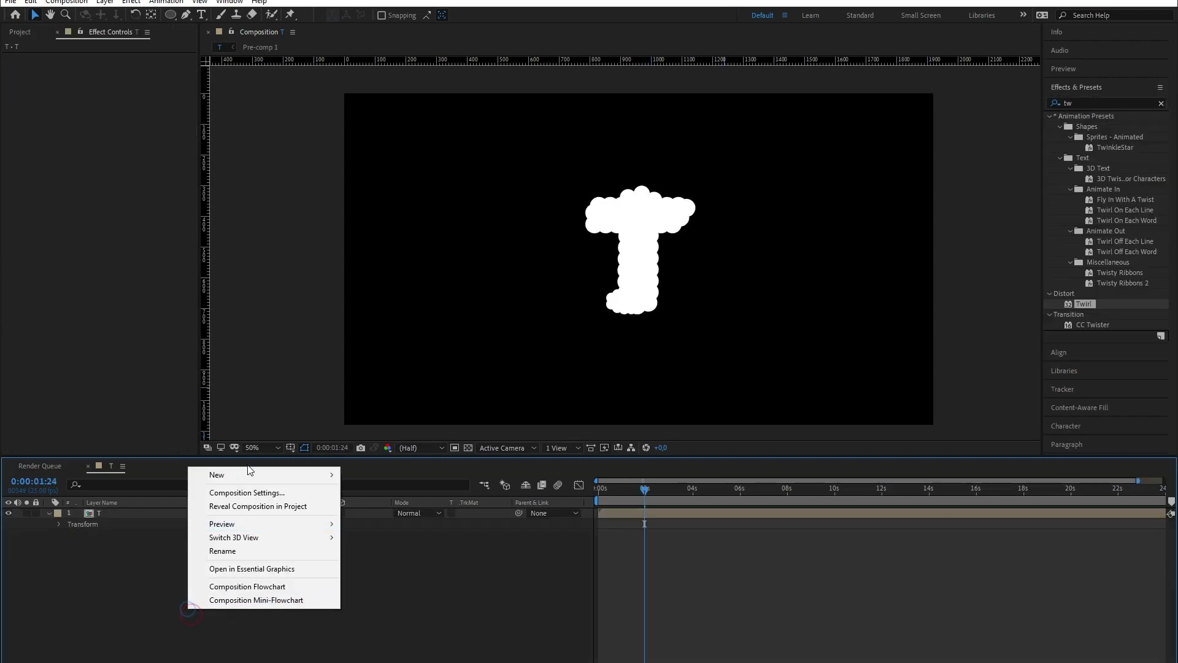
pyautogui.click(247, 474)
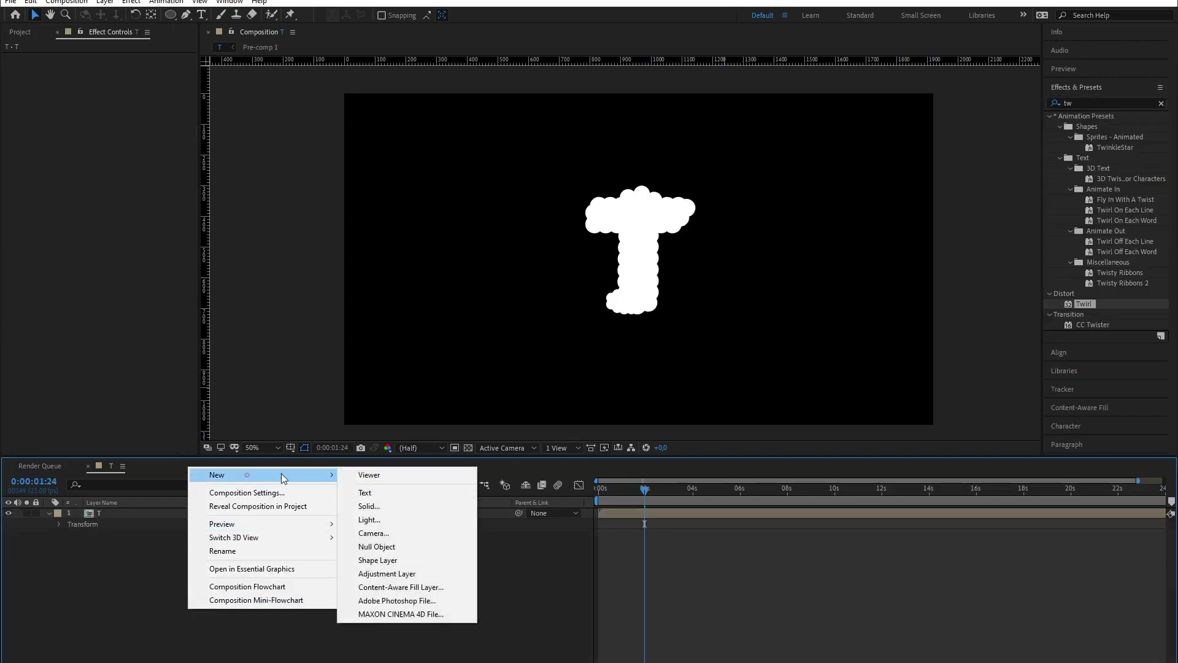
pyautogui.click(398, 570)
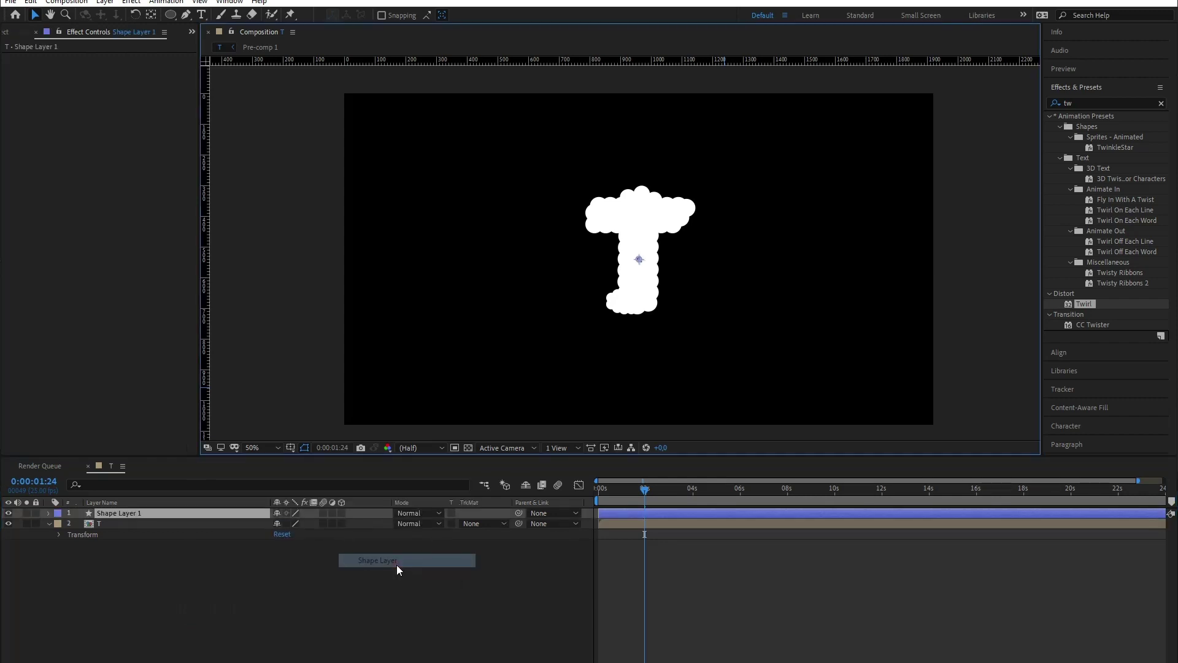
pyautogui.click(171, 15)
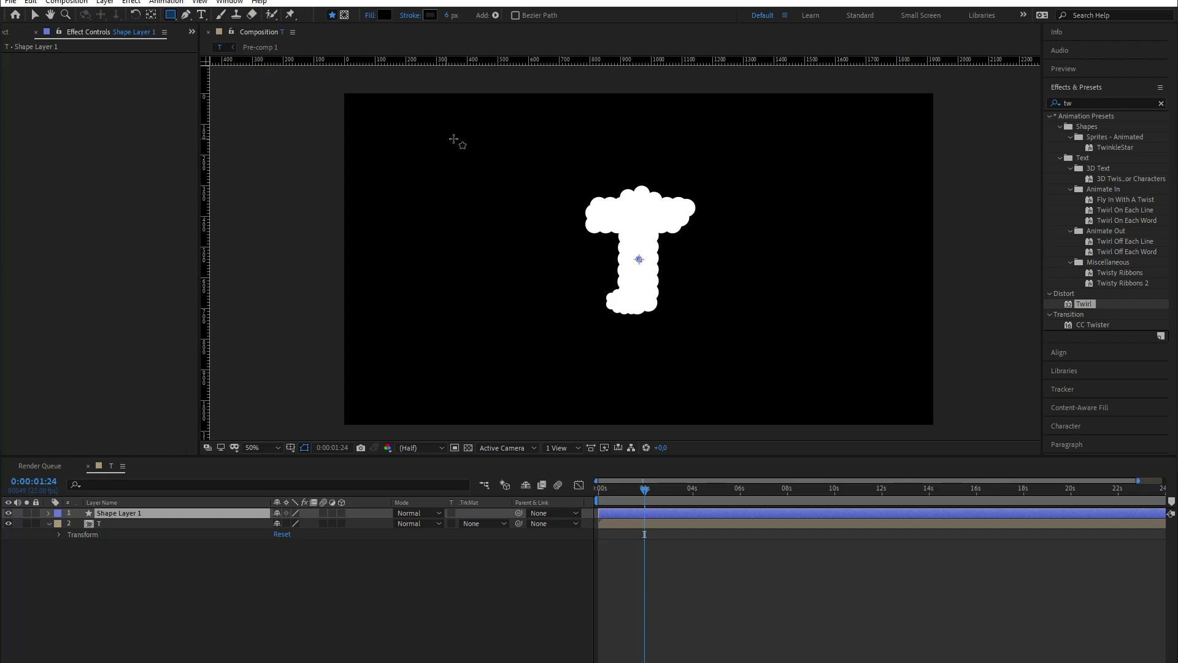
pyautogui.moveTo(454, 140); pyautogui.dragTo(831, 422)
pyautogui.press('v')
pyautogui.moveTo(145, 510); pyautogui.dragTo(145, 607)
pyautogui.click(146, 607)
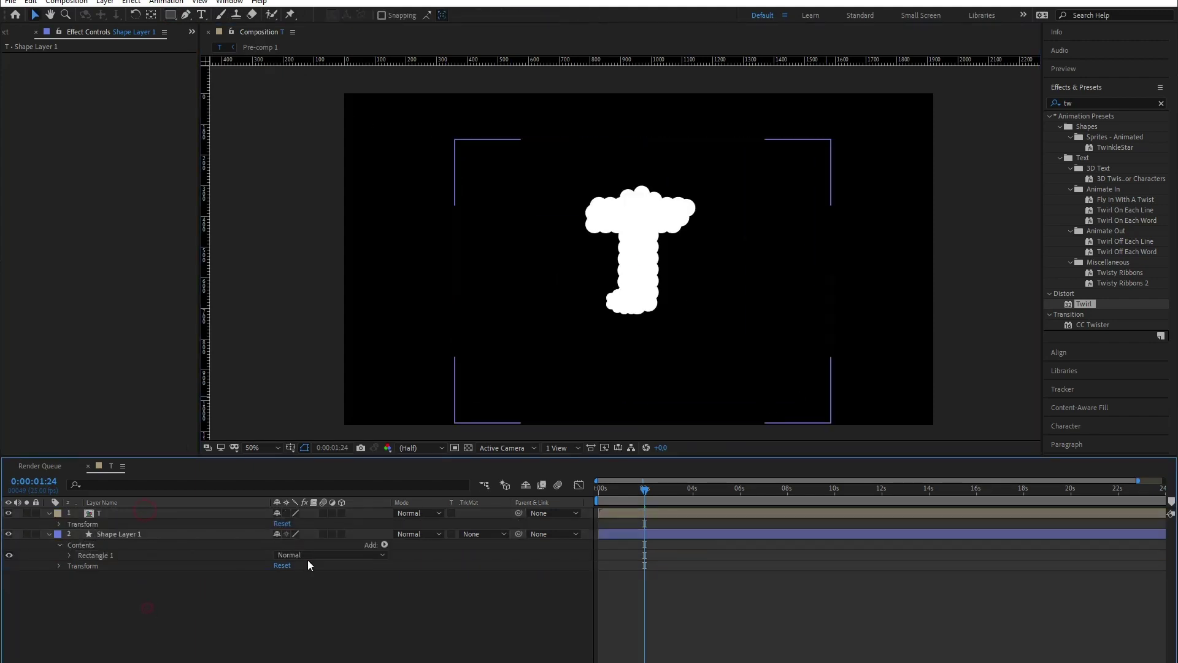
# - Set the rectangle layer's Track Matte to Alpha Matte "T"
pyautogui.click(471, 534)
pyautogui.click(531, 571)
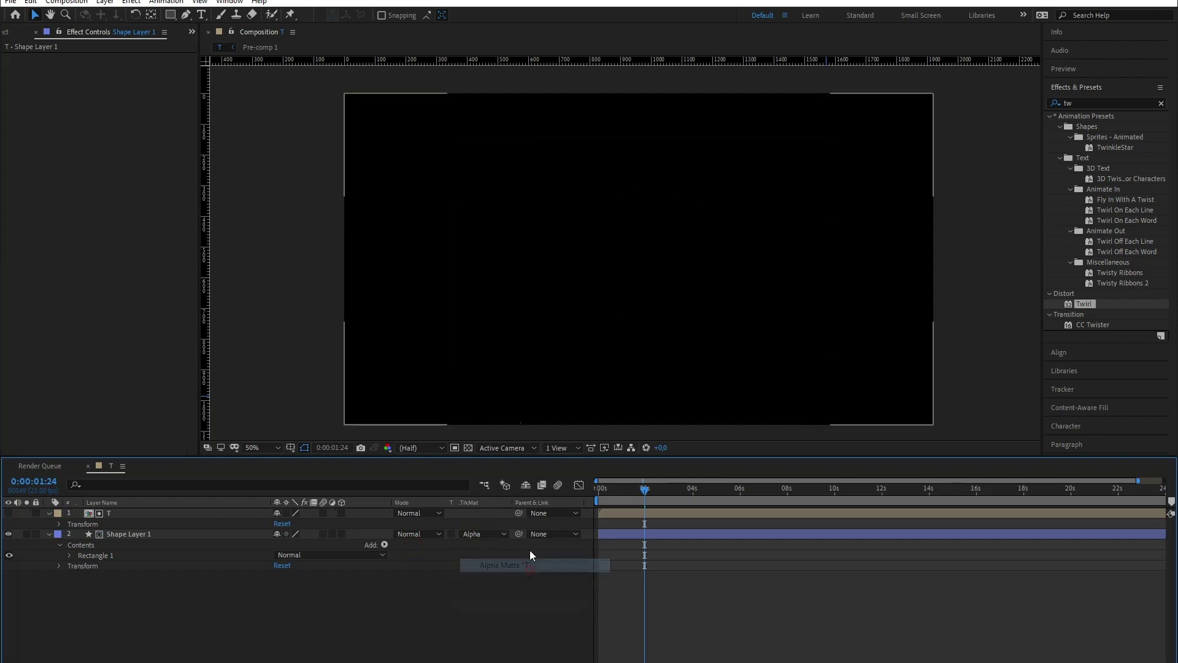
pyautogui.click(141, 535)
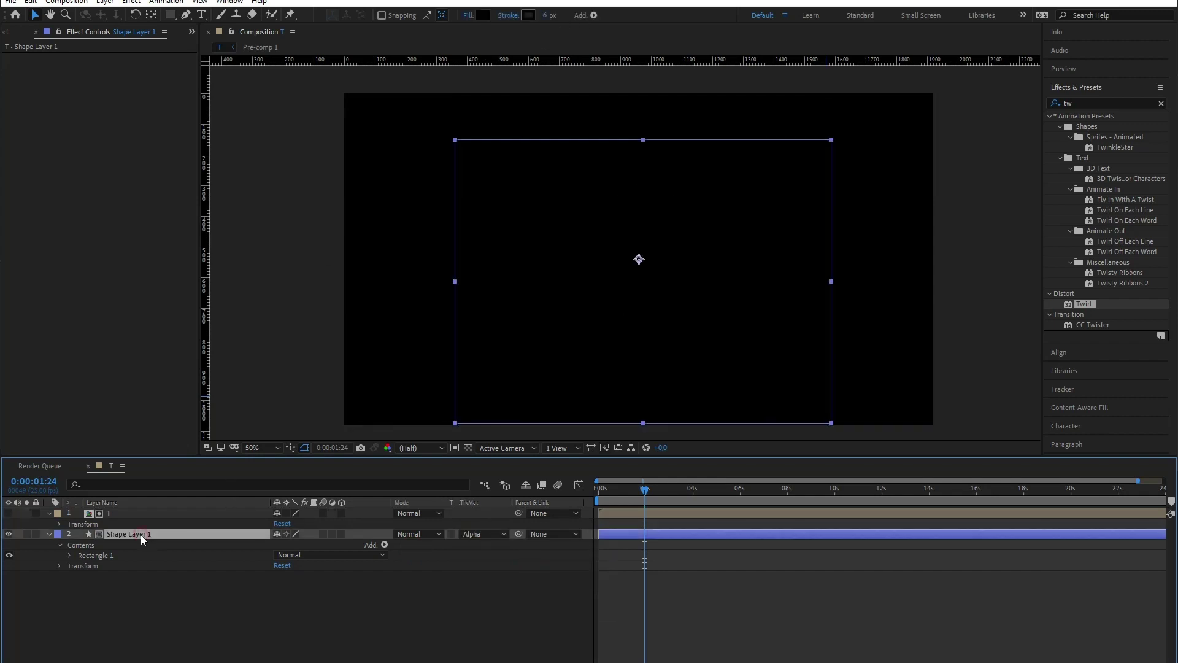
# - Fill the rectangle with the peach colour FFC4AF
pyautogui.click(484, 15)
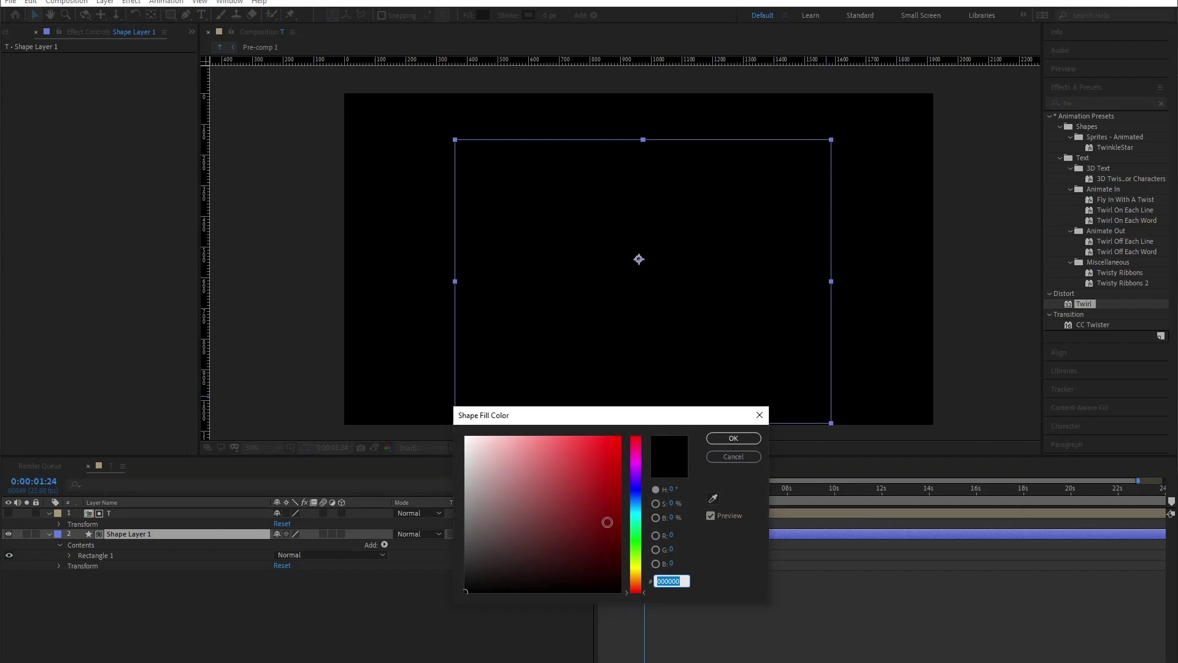
pyautogui.moveTo(552, 466)
pyautogui.mouseDown()
pyautogui.moveTo(524, 439)
pyautogui.moveTo(500, 445)
pyautogui.moveTo(517, 446)
pyautogui.moveTo(519, 491)
pyautogui.moveTo(514, 412)
pyautogui.mouseUp()
pyautogui.moveTo(640, 589)
pyautogui.mouseDown()
pyautogui.moveTo(639, 572)
pyautogui.moveTo(637, 591)
pyautogui.mouseUp()
pyautogui.click(724, 442)
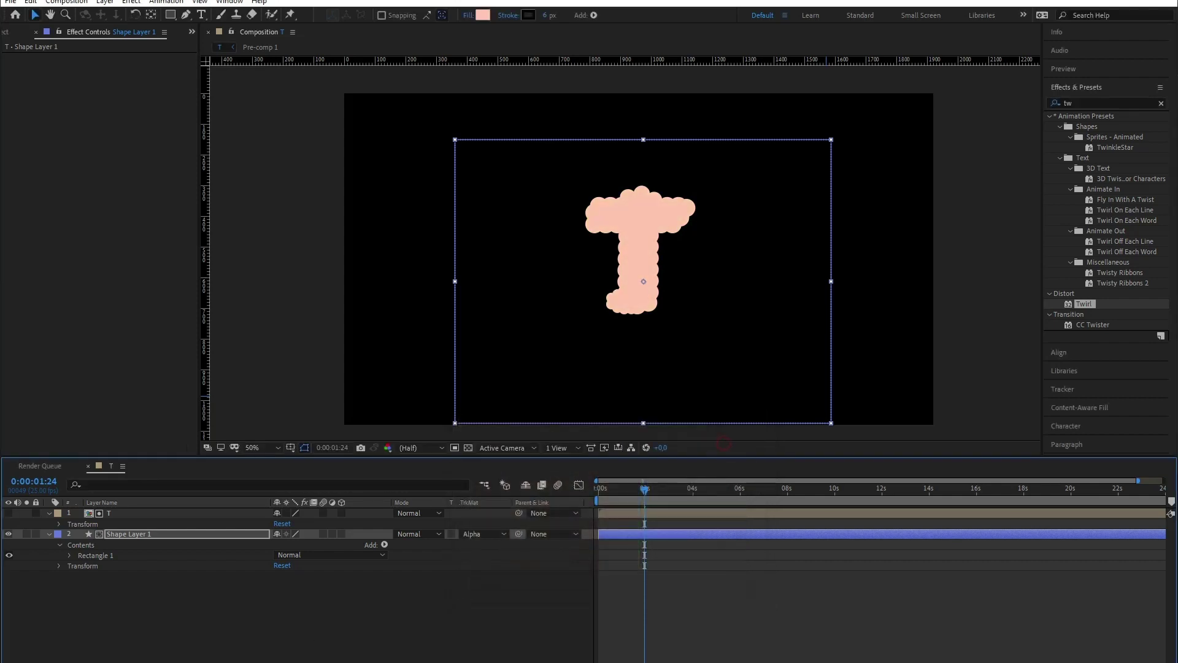
pyautogui.click(260, 609)
pyautogui.click(145, 513)
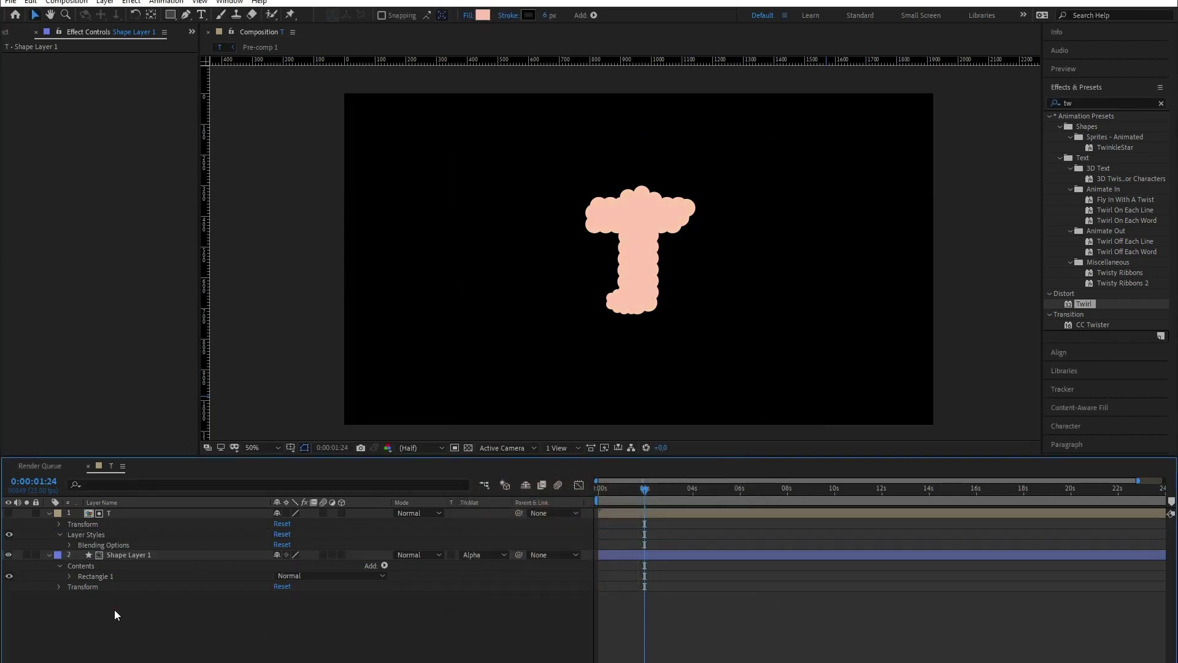
pyautogui.click(114, 610)
pyautogui.click(79, 586)
# - Add an Inner Shadow layer style to Shape Layer 1 and set its blend mode to Overlay
pyautogui.rightClick(123, 553)
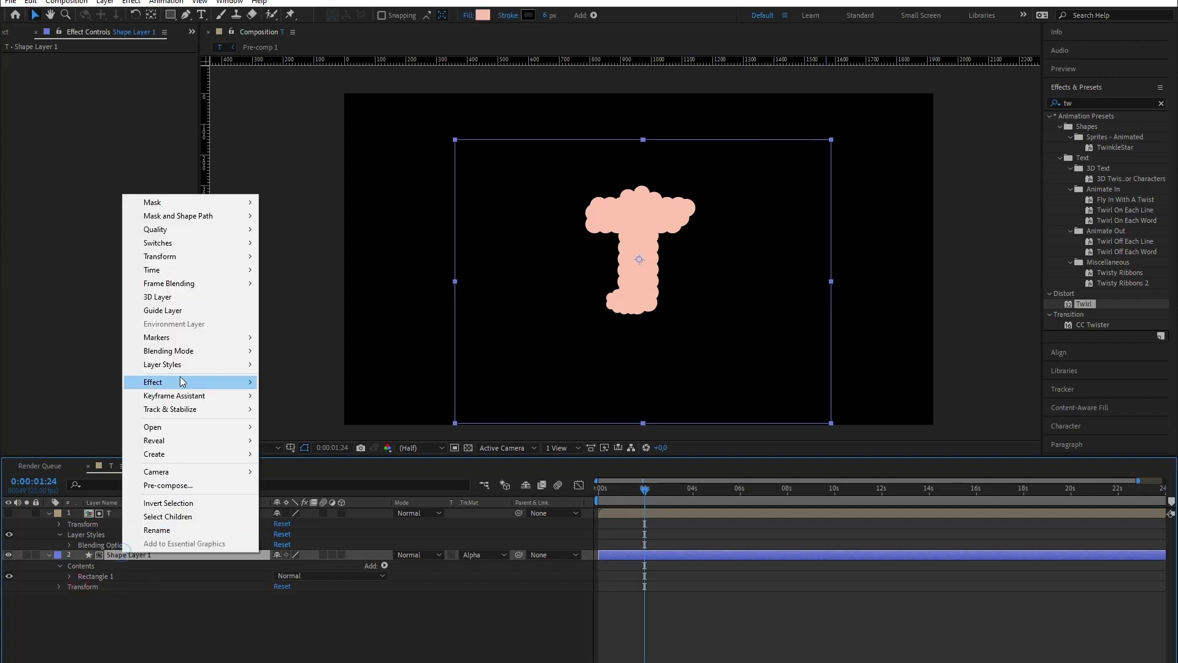
pyautogui.moveTo(233, 364)
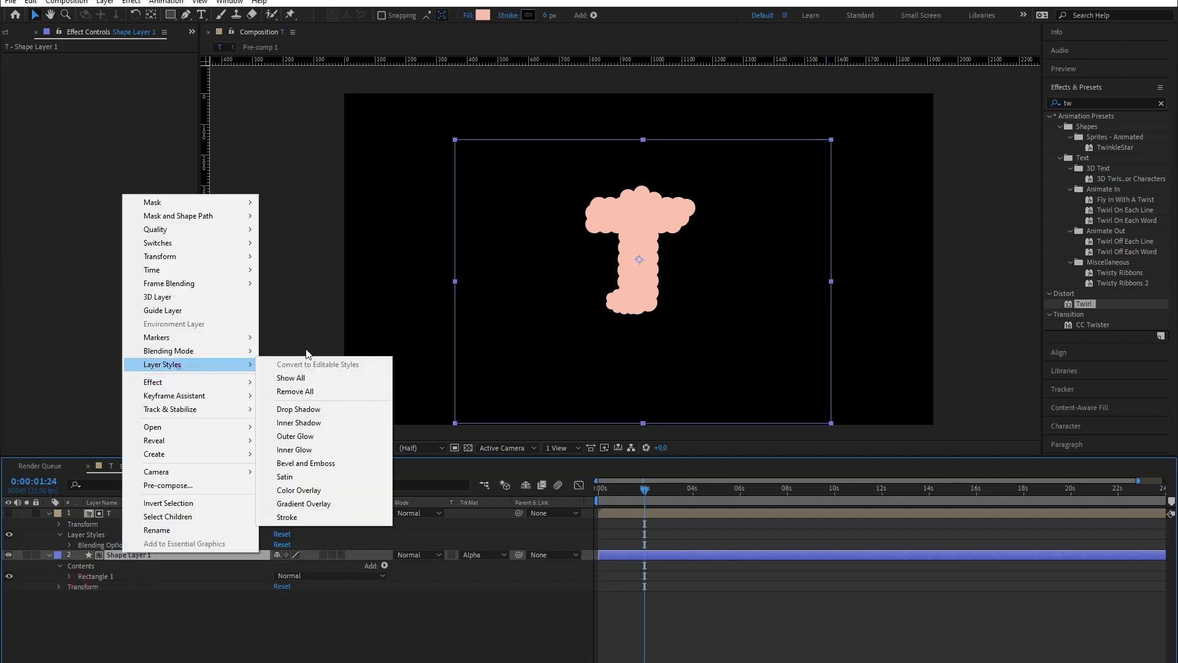
pyautogui.click(303, 421)
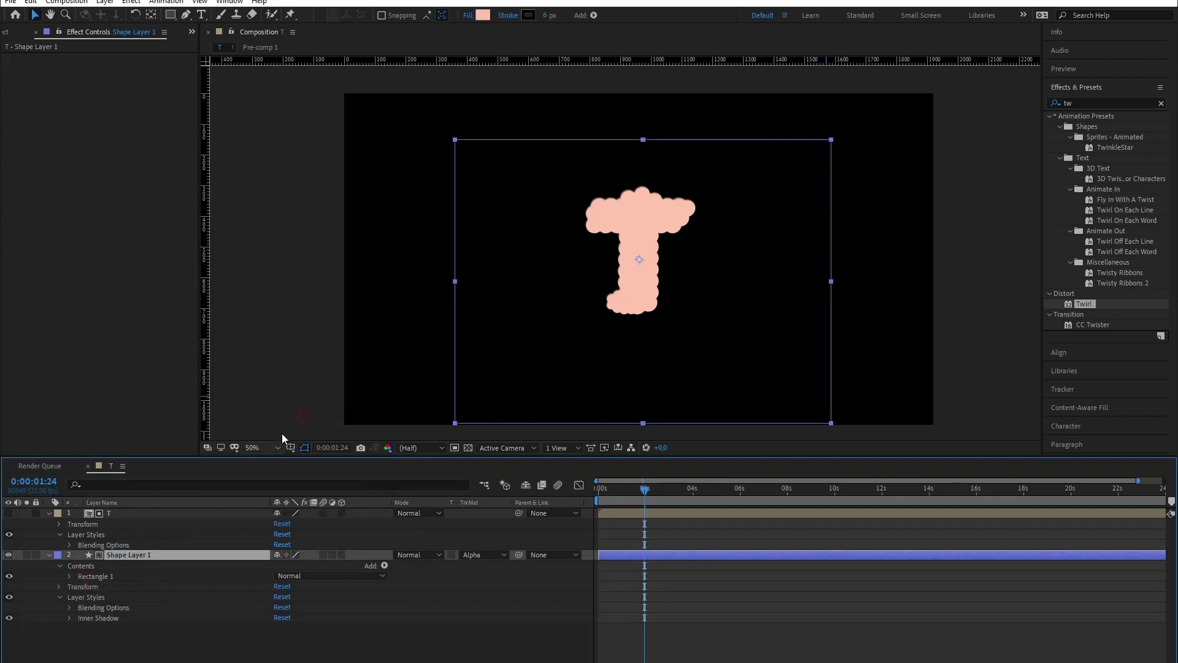
pyautogui.click(69, 618)
pyautogui.scroll(-2, 249, 580)
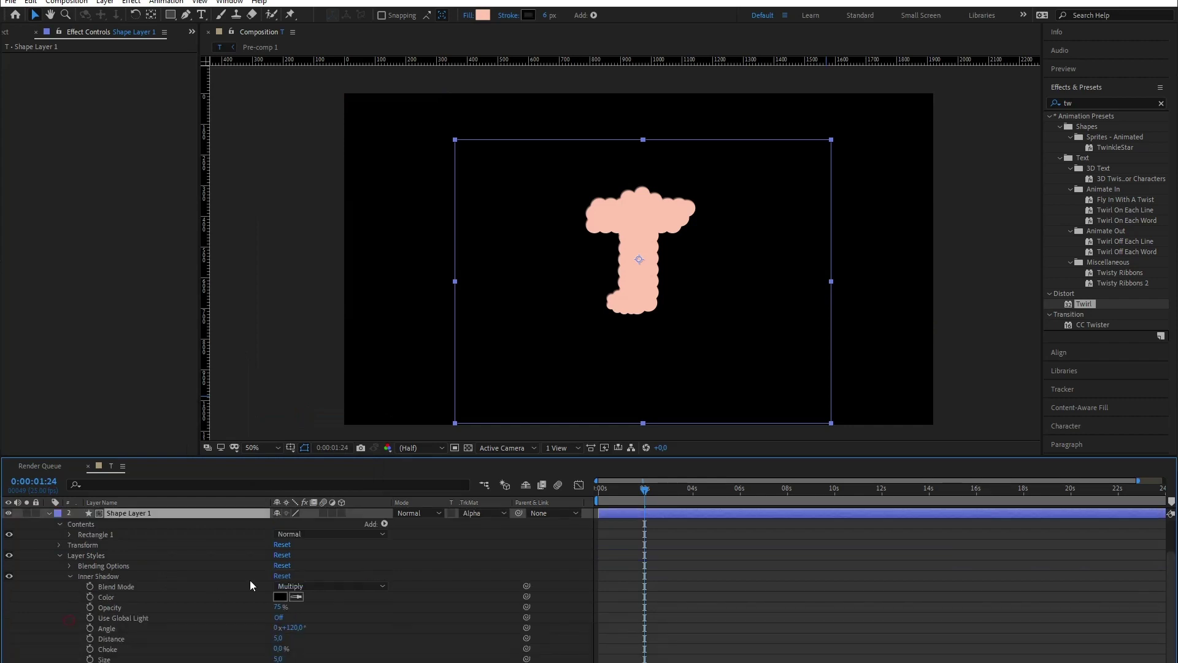
pyautogui.click(322, 585)
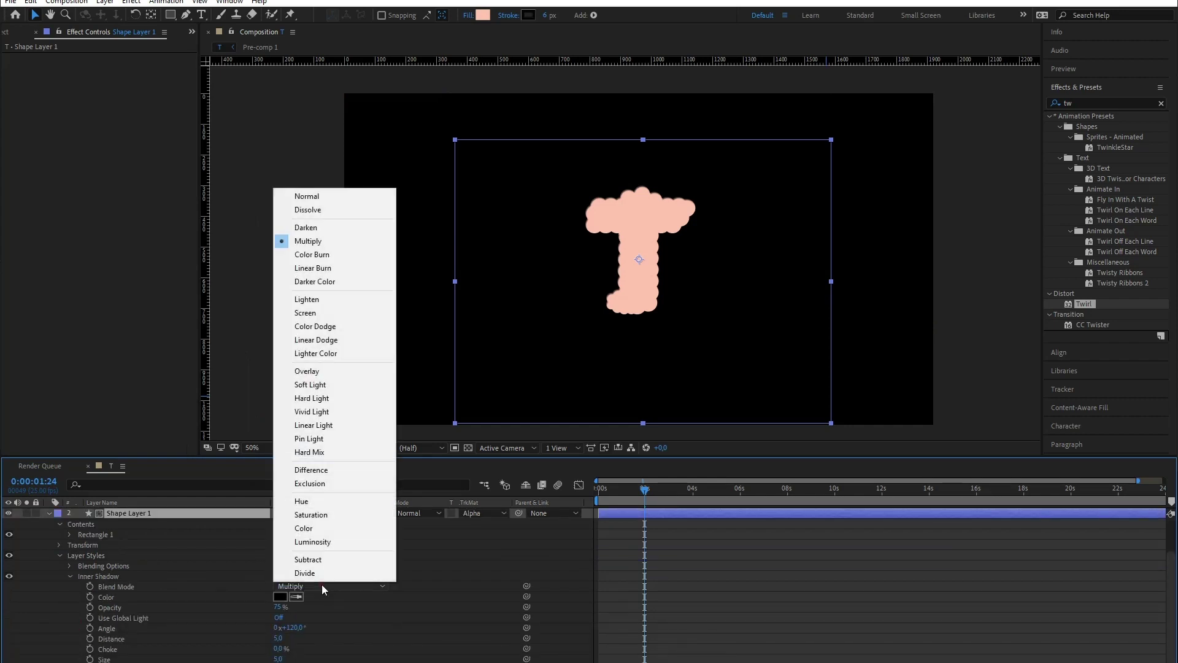
pyautogui.click(337, 370)
# - Set the inner shadow colour to white and its distance to 20
pyautogui.click(279, 597)
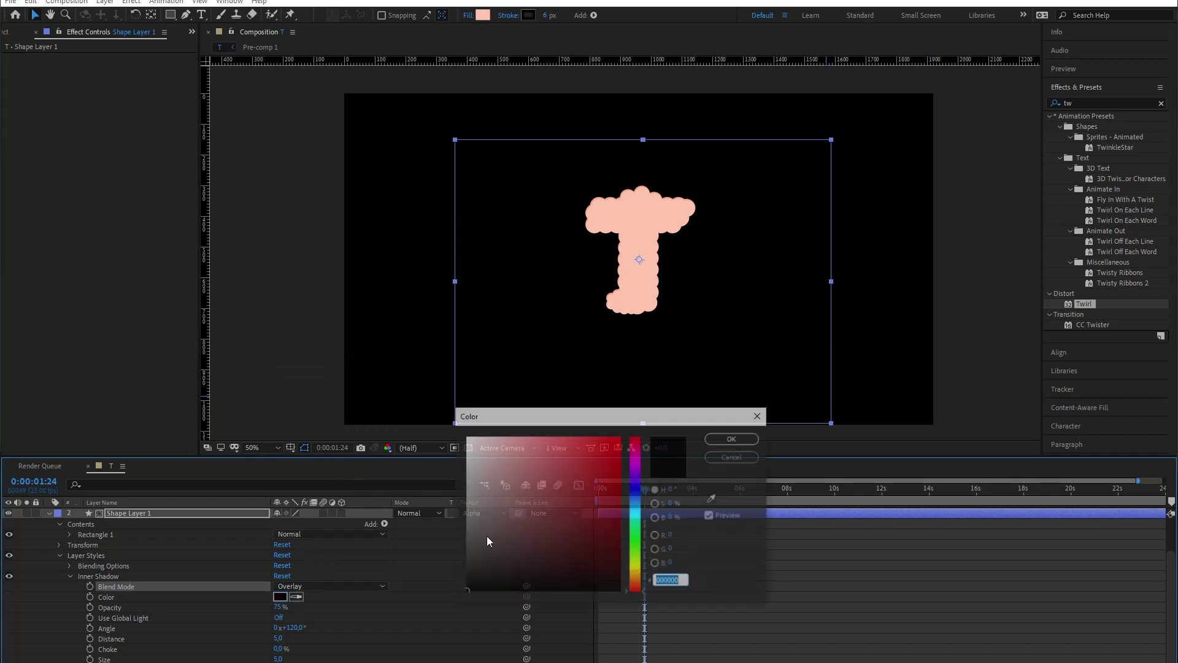
pyautogui.moveTo(572, 500); pyautogui.dragTo(407, 400)
pyautogui.click(732, 439)
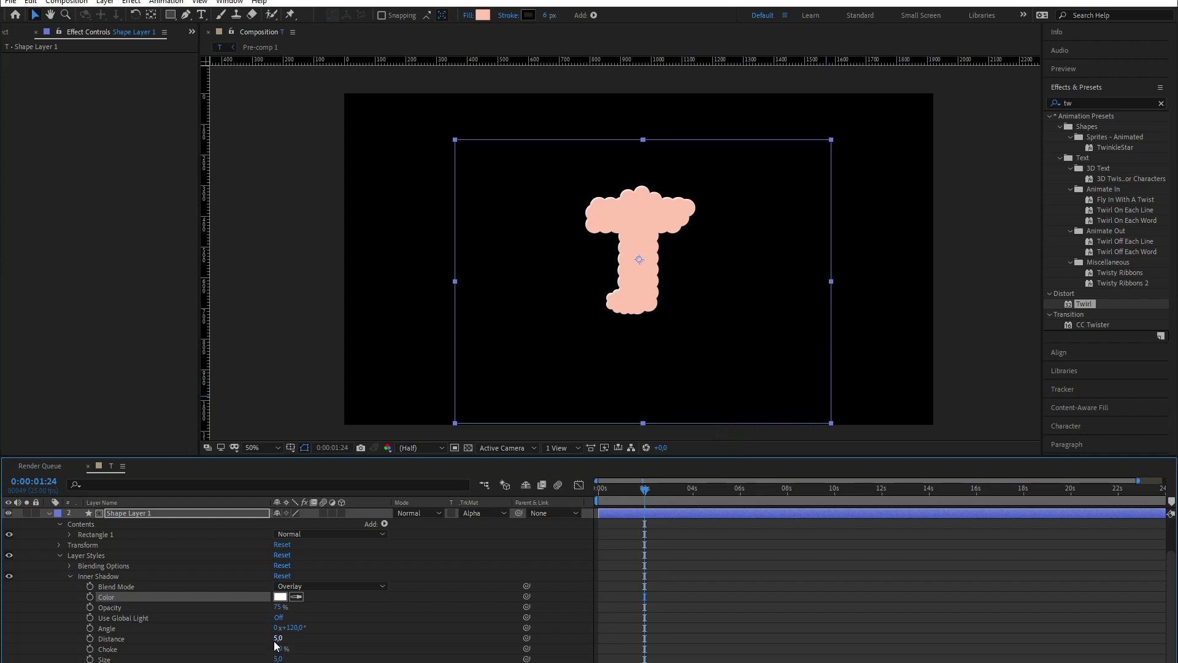
pyautogui.moveTo(277, 638)
pyautogui.mouseDown()
pyautogui.moveTo(300, 638)
pyautogui.moveTo(284, 640)
pyautogui.mouseUp()
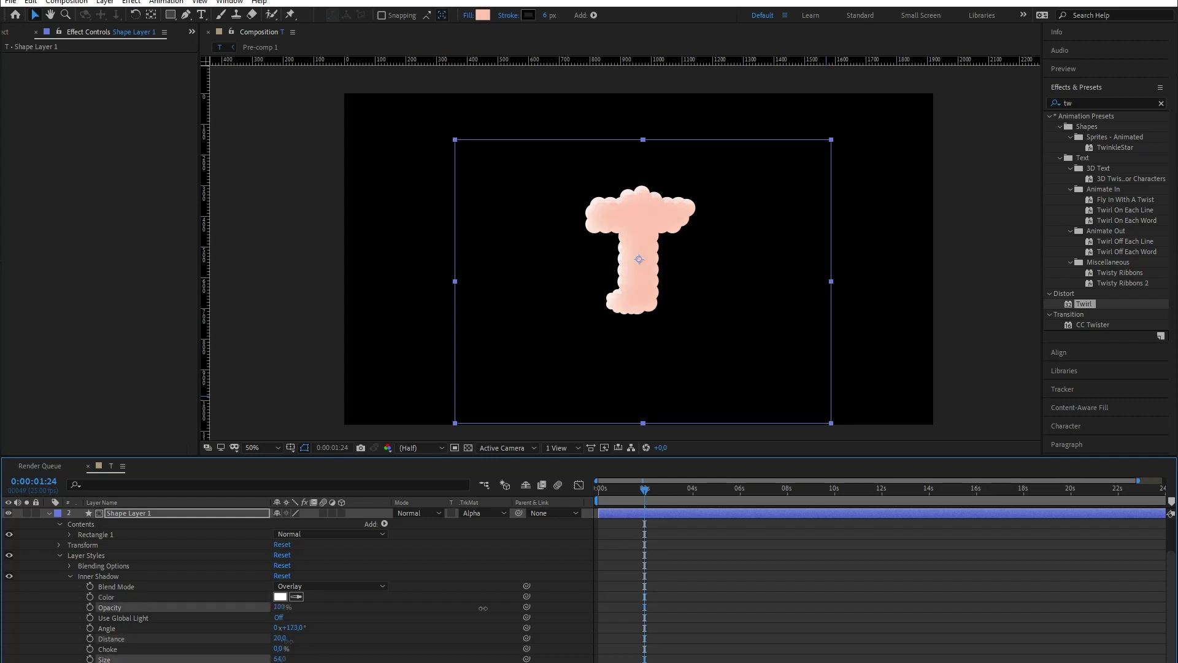
# - Change the inner shadow colour to pale amber FFECB1
pyautogui.click(279, 597)
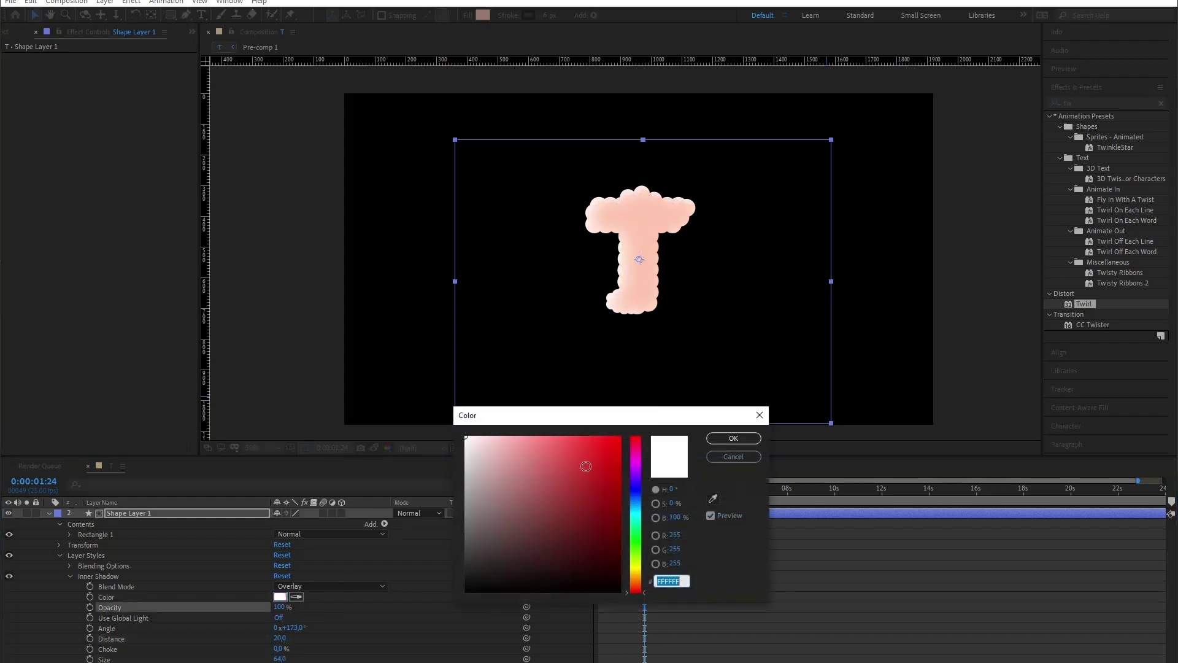
pyautogui.click(641, 565)
pyautogui.moveTo(494, 457)
pyautogui.mouseDown()
pyautogui.moveTo(616, 389)
pyautogui.moveTo(547, 373)
pyautogui.moveTo(512, 381)
pyautogui.moveTo(289, 295)
pyautogui.moveTo(513, 309)
pyautogui.mouseUp()
pyautogui.moveTo(636, 569); pyautogui.dragTo(640, 573)
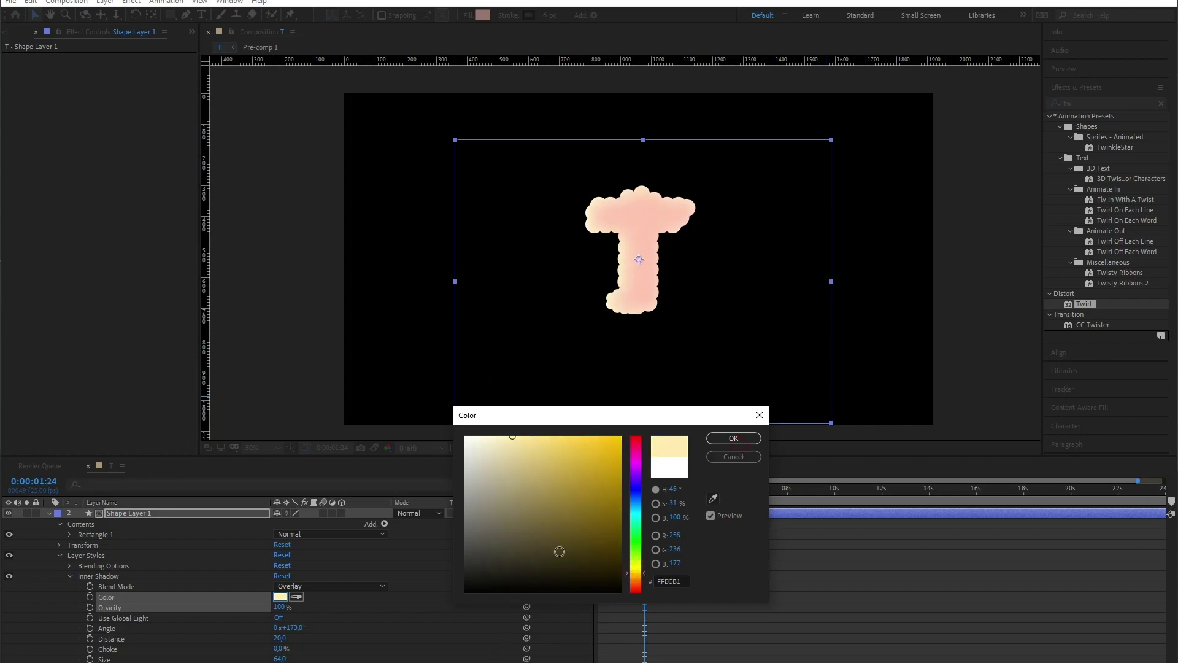
pyautogui.click(759, 439)
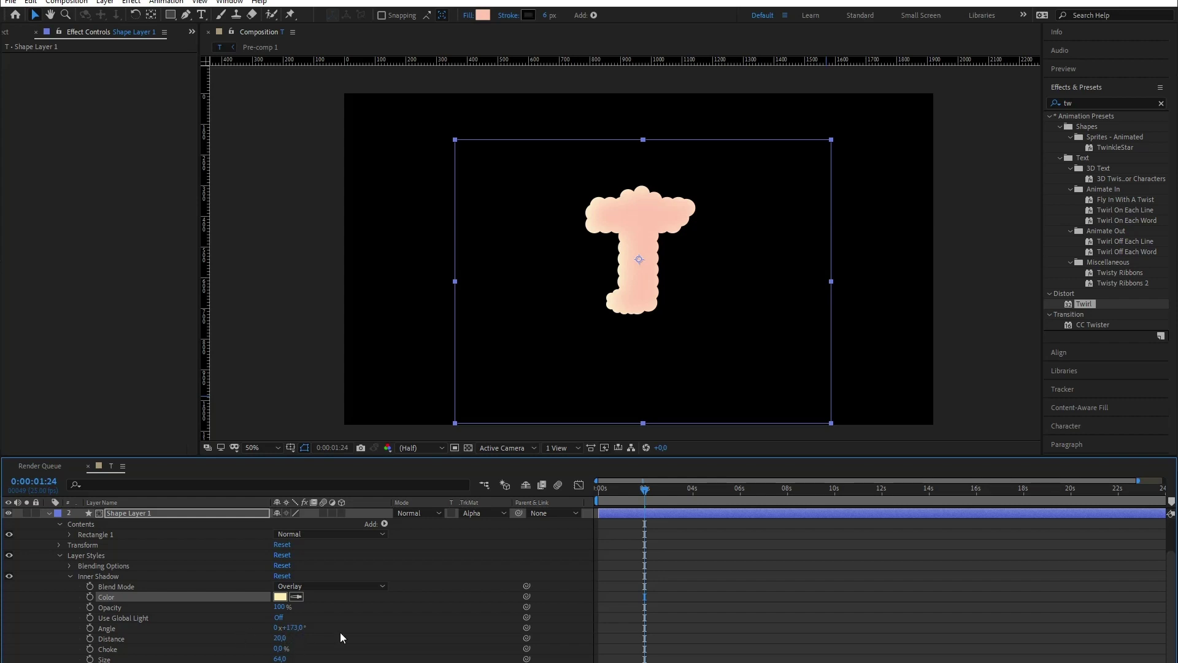
# - Add an Inner Glow layer style to the shape layer with a dark orange colour
pyautogui.rightClick(198, 514)
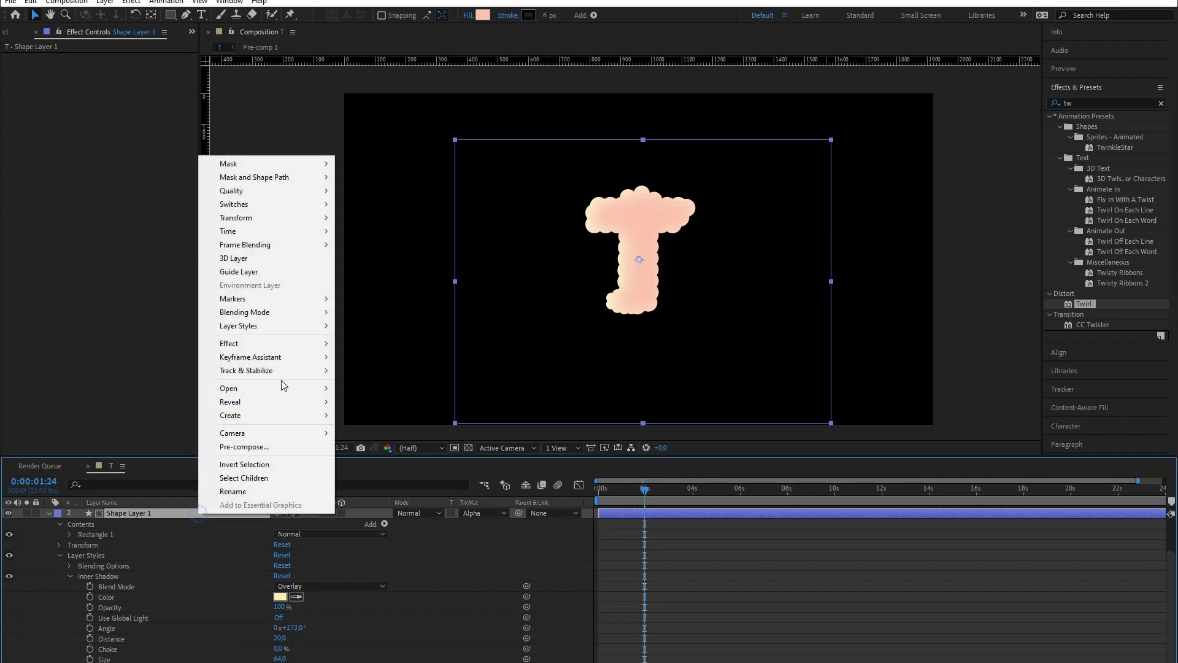
pyautogui.moveTo(280, 327)
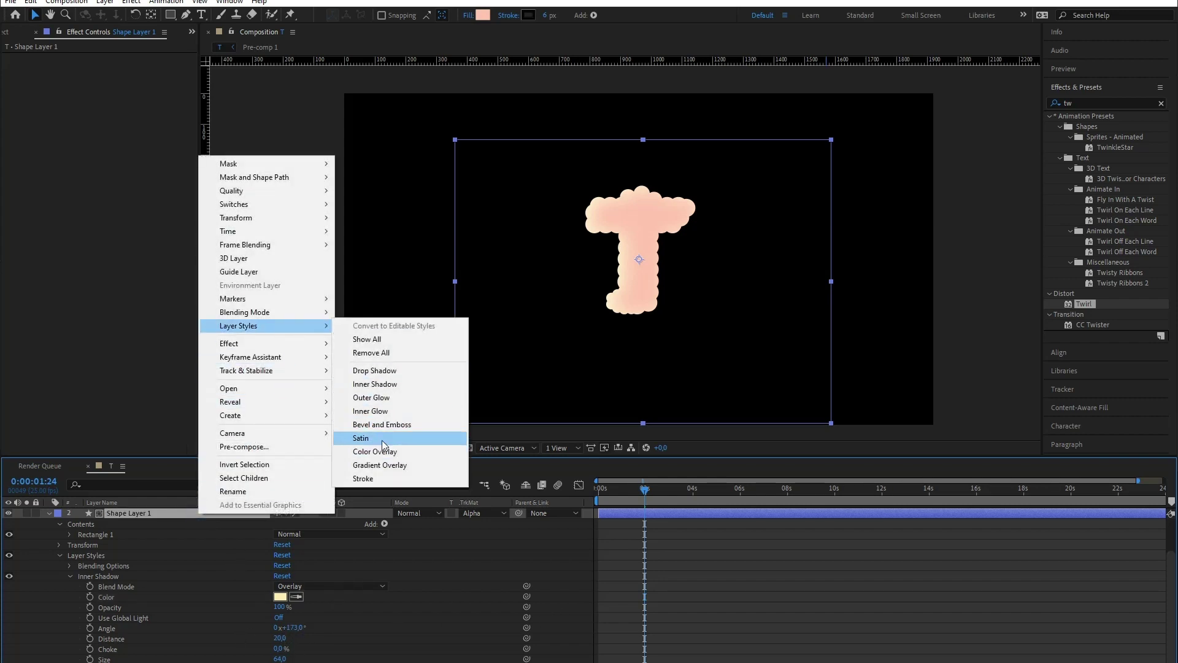
pyautogui.click(389, 405)
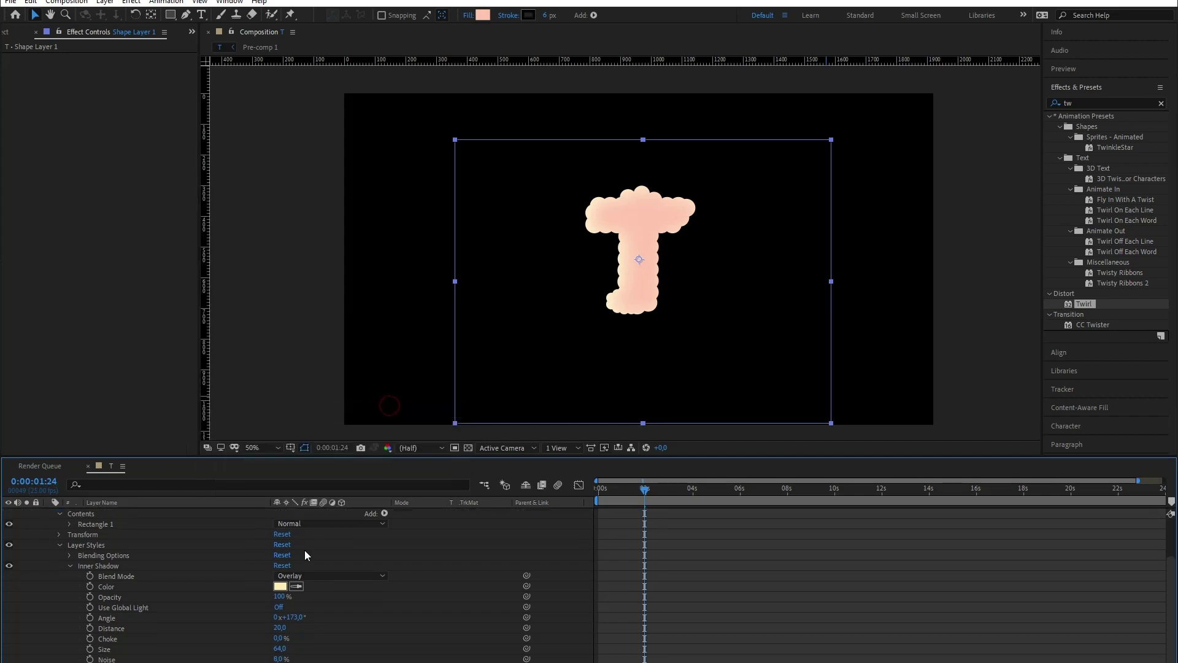
pyautogui.scroll(-5, 98, 638)
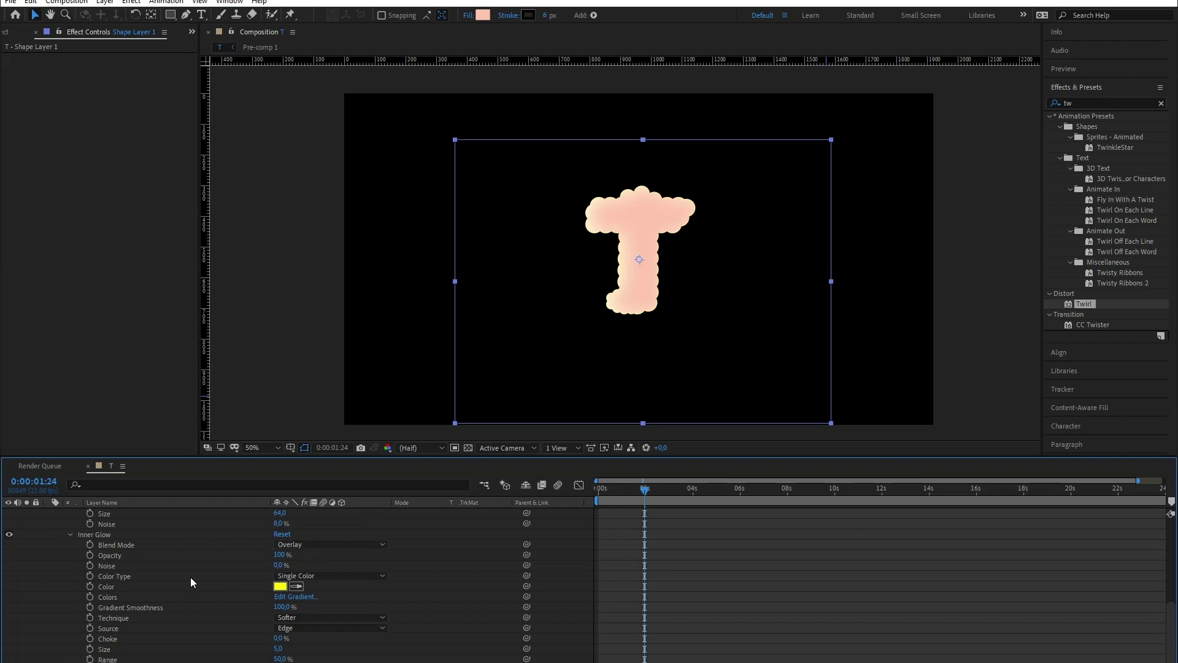
pyautogui.click(279, 586)
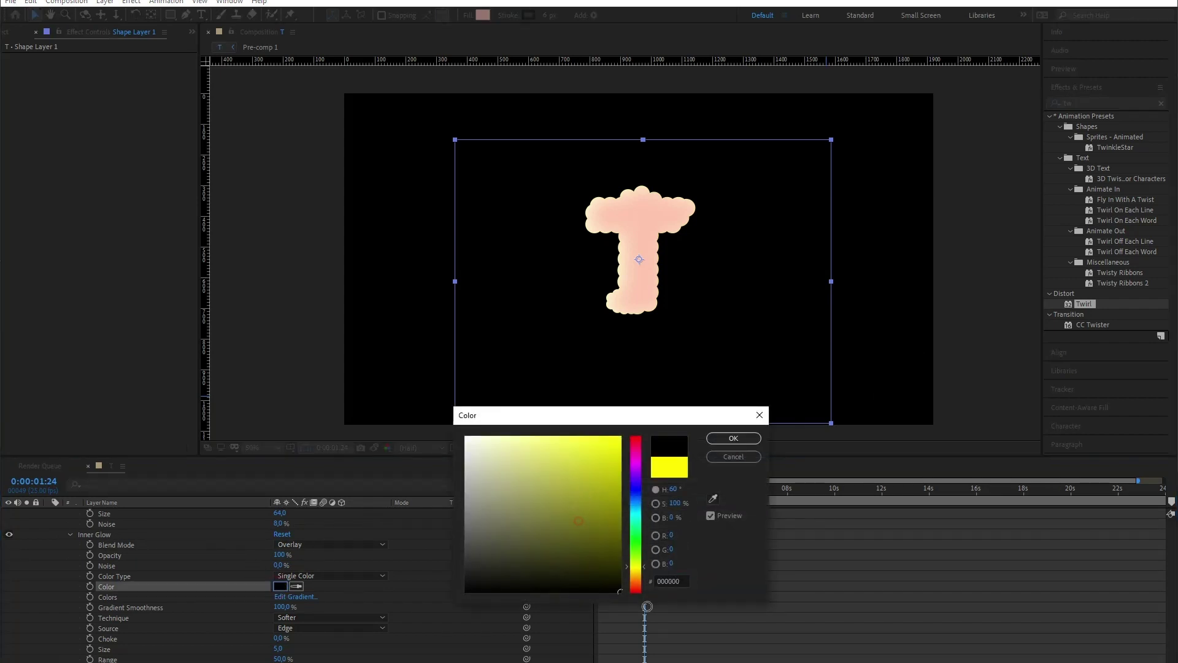
pyautogui.moveTo(618, 457); pyautogui.dragTo(621, 474)
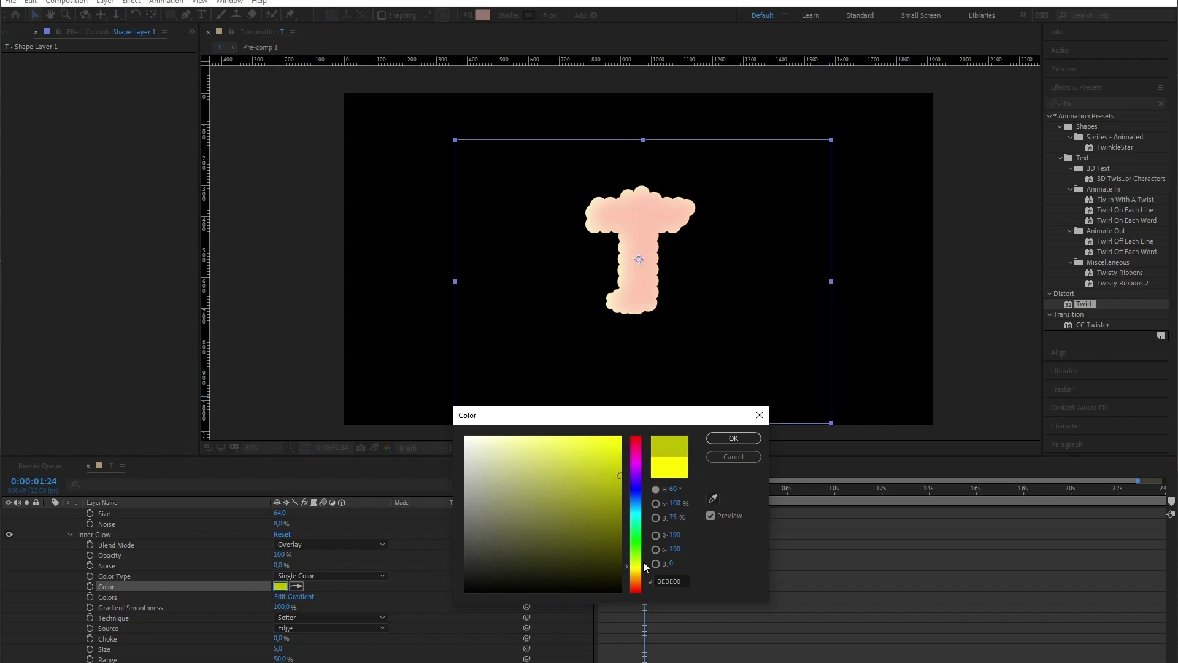
pyautogui.click(636, 578)
pyautogui.click(733, 437)
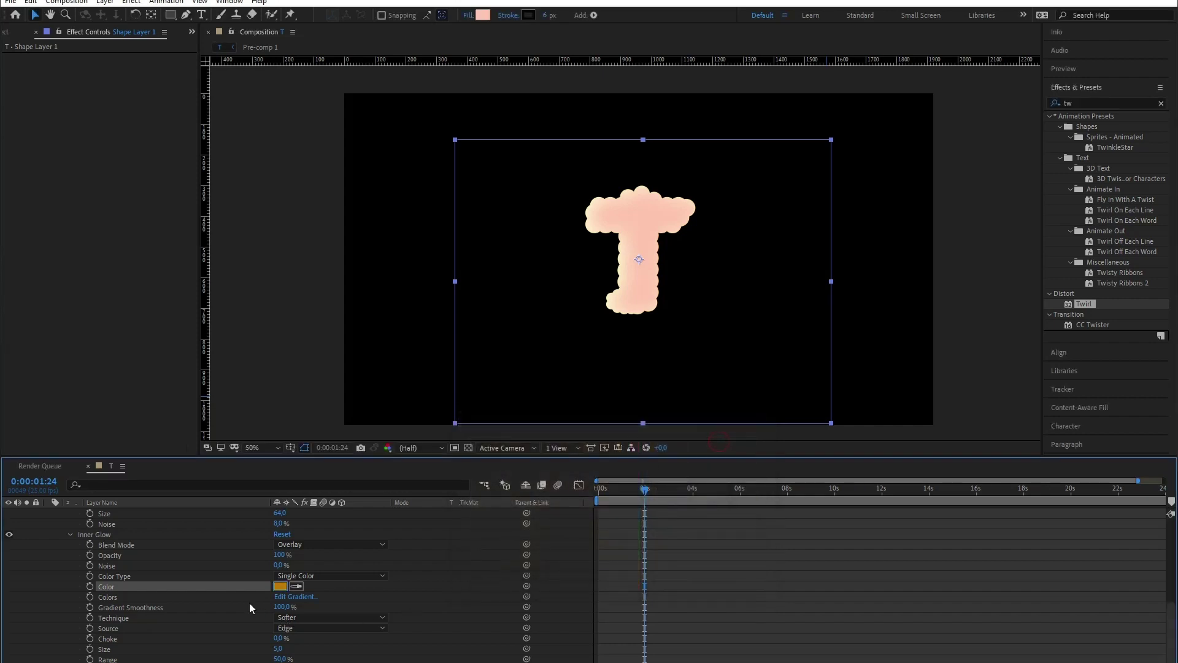
# - Make the inner glow radiate from the centre at size 105, turn it red, and adjust noise
pyautogui.moveTo(276, 650); pyautogui.dragTo(329, 638)
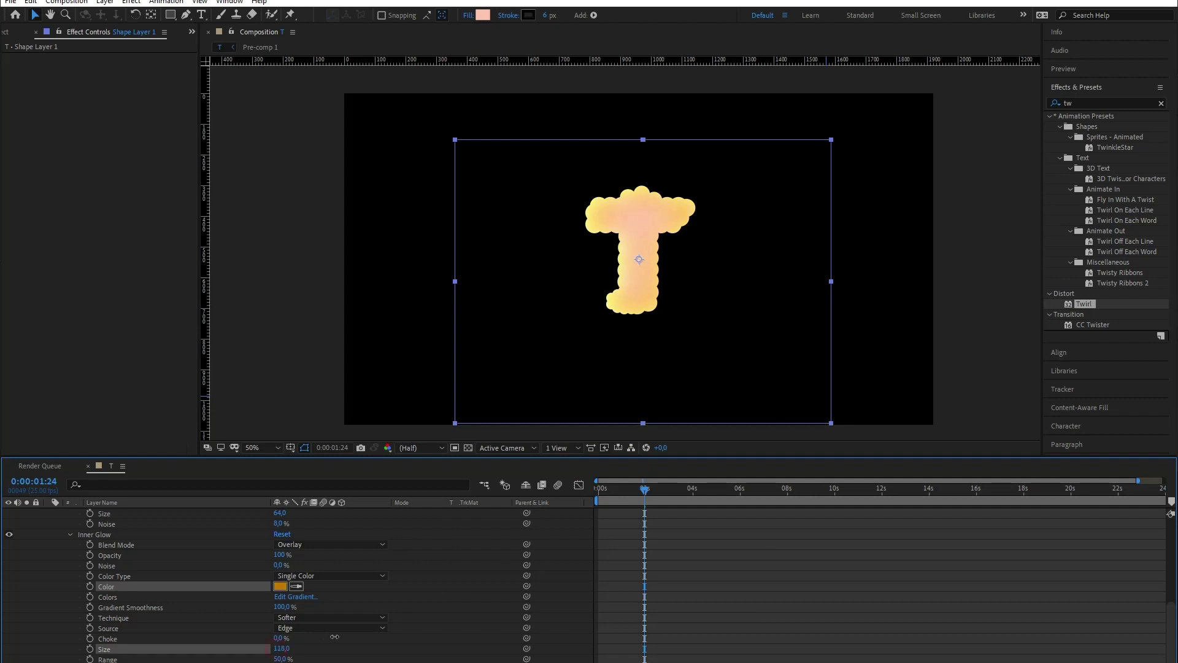
pyautogui.click(298, 630)
pyautogui.click(324, 653)
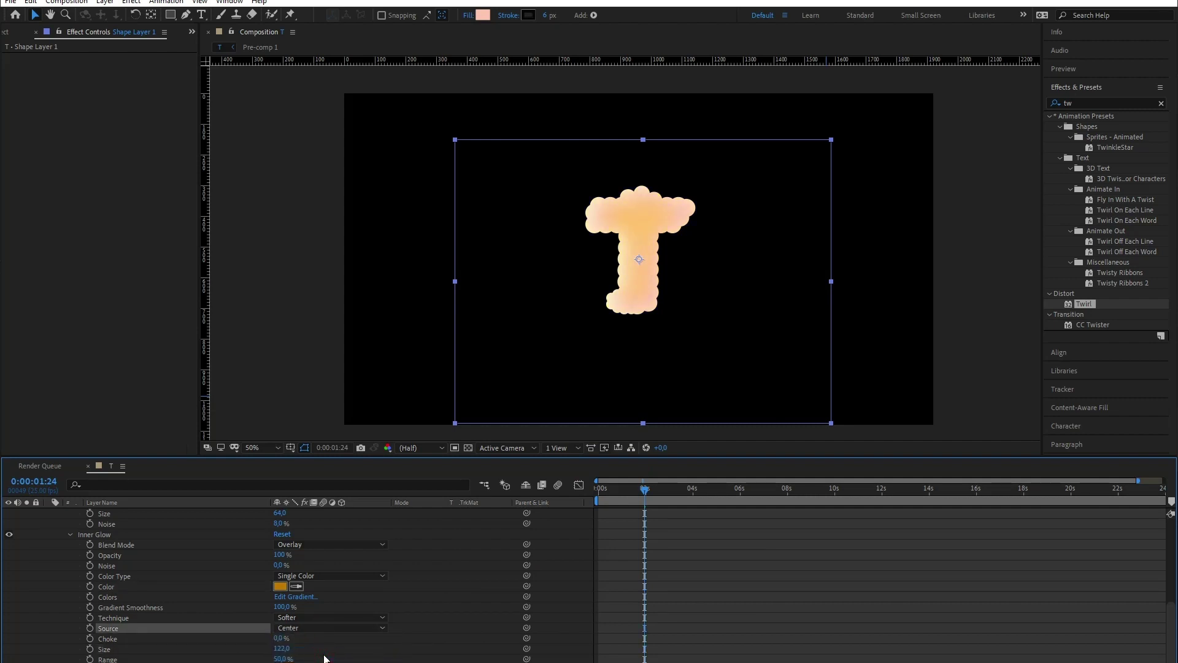
pyautogui.moveTo(277, 649); pyautogui.dragTo(276, 648)
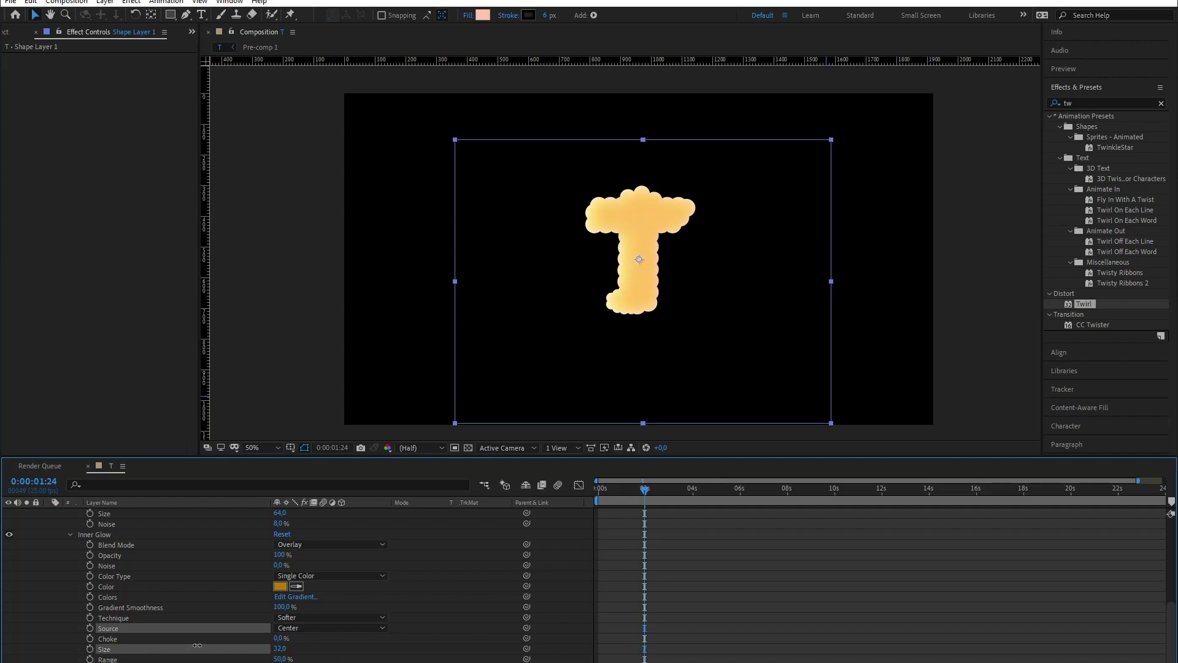
pyautogui.click(279, 586)
pyautogui.moveTo(643, 577); pyautogui.dragTo(642, 589)
pyautogui.press('Return')
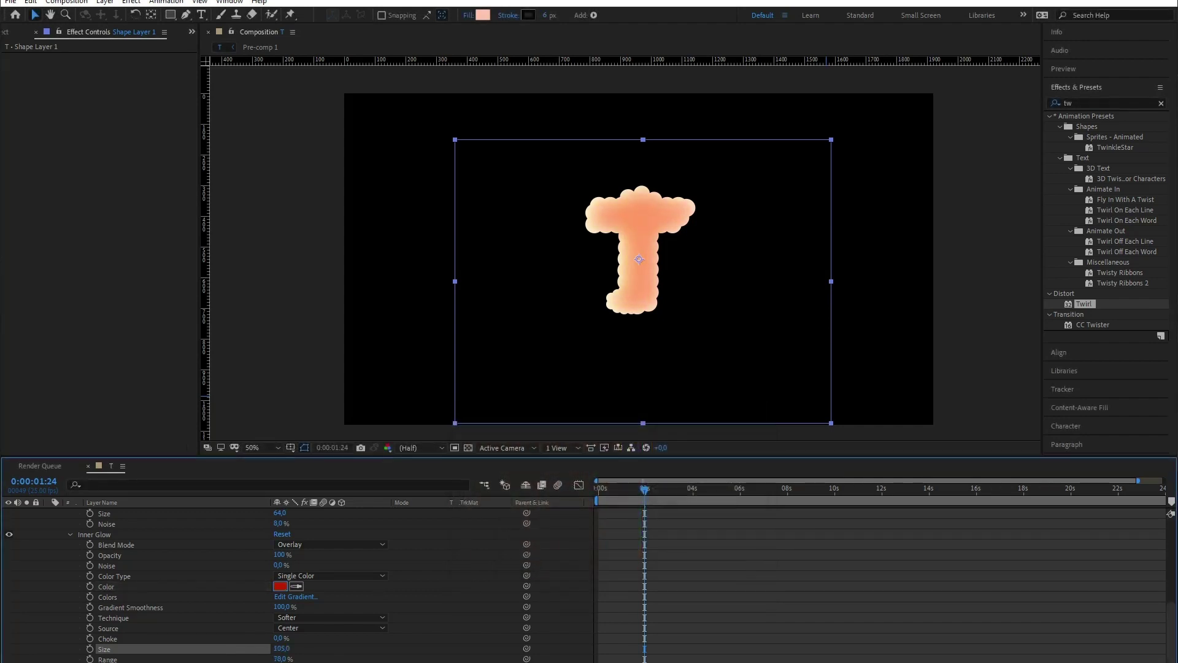
pyautogui.click(271, 561)
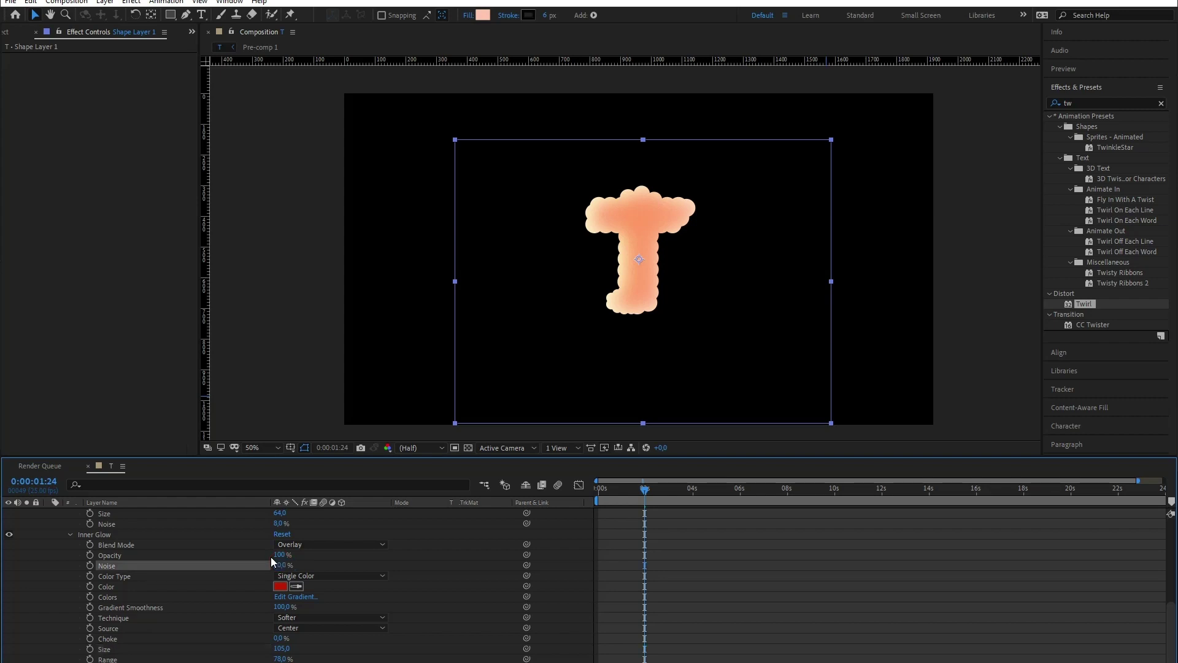
# - Preview the animation, then switch the inner shadow blending to Hard Light
pyautogui.click(426, 582)
pyautogui.press('space')
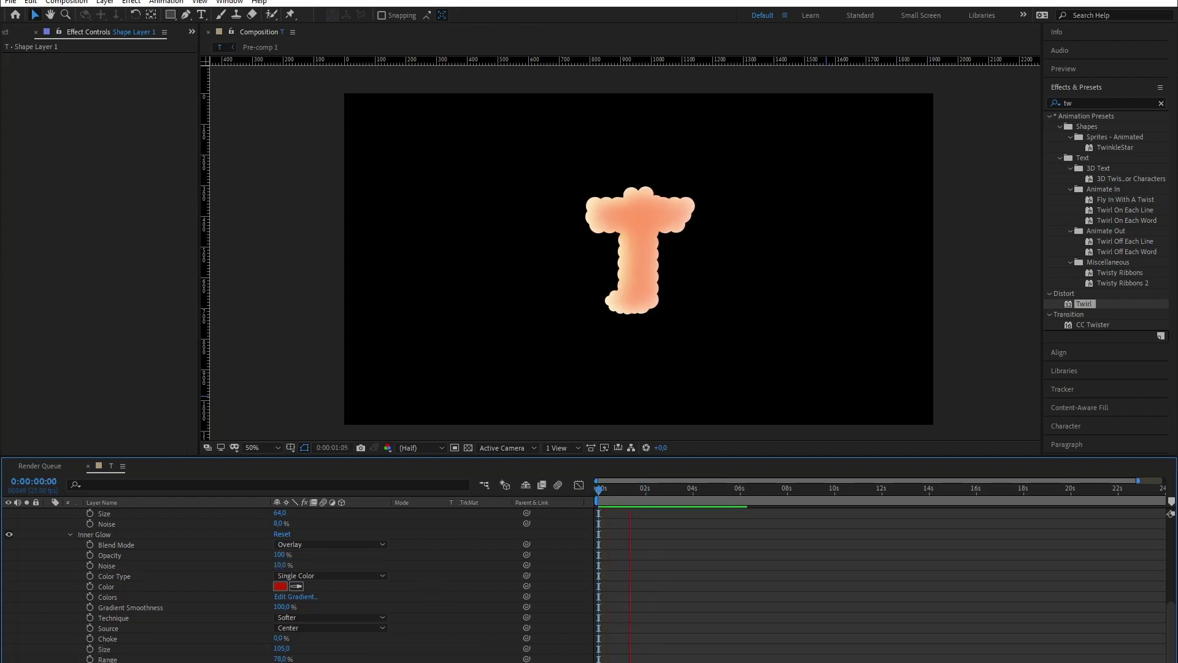
pyautogui.press('space')
pyautogui.scroll(5, 449, 626)
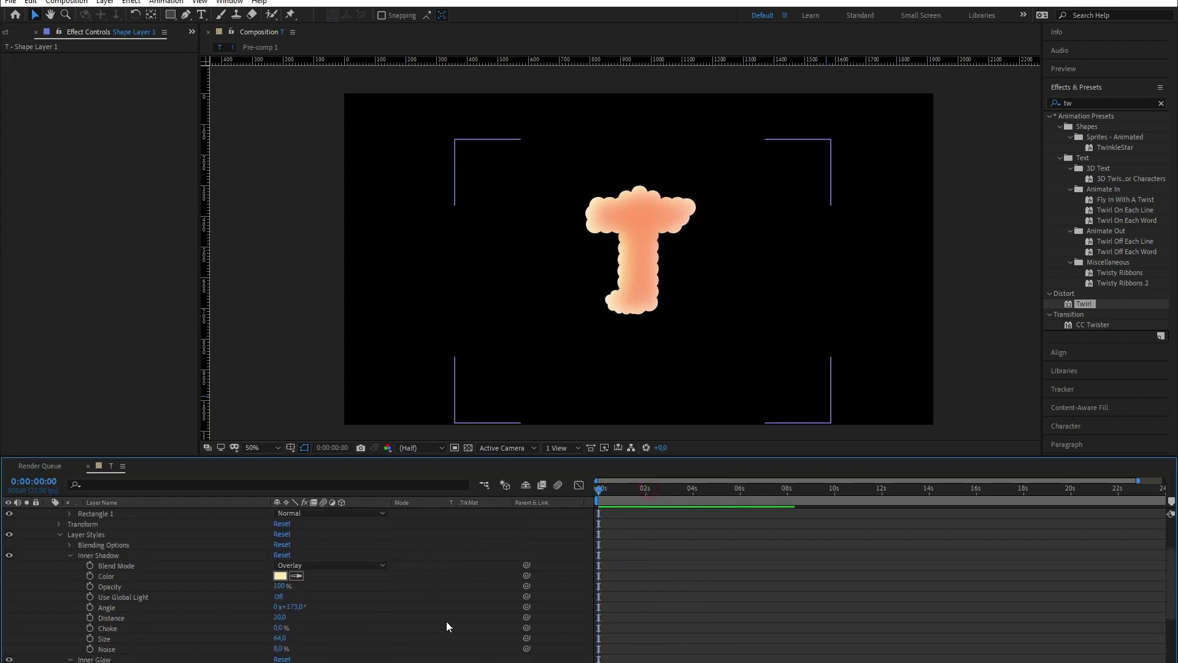
pyautogui.click(332, 565)
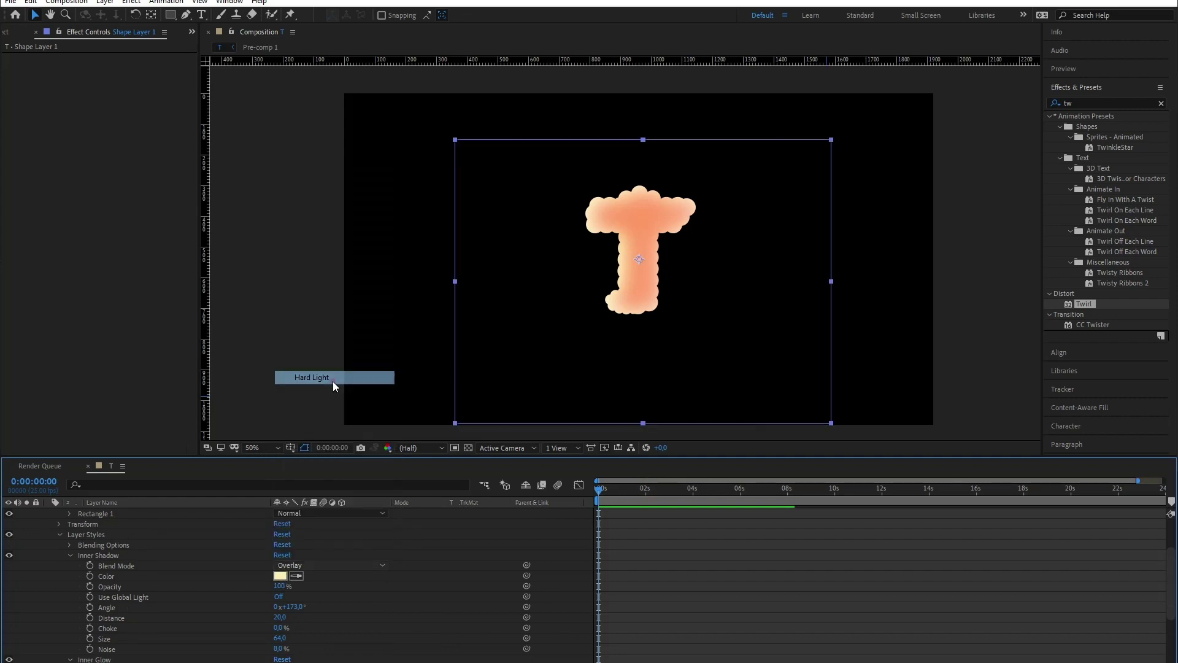
pyautogui.click(333, 381)
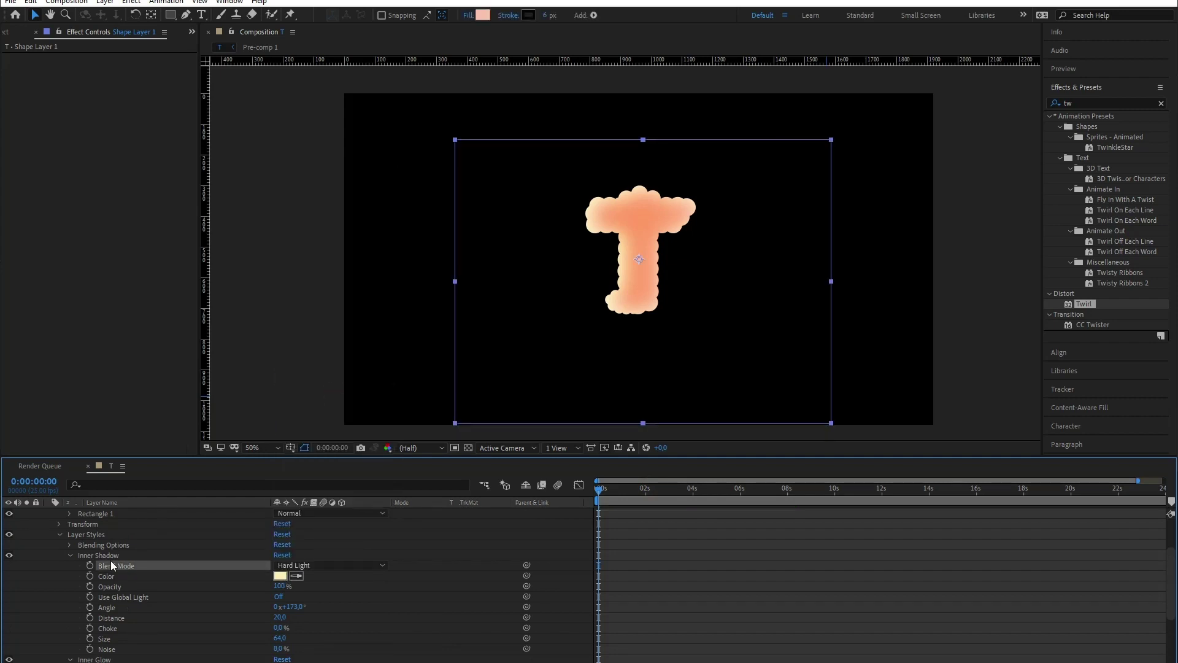
# - Change the inner shadow blending to Vivid Light and preview the bright cream edges
pyautogui.click(278, 588)
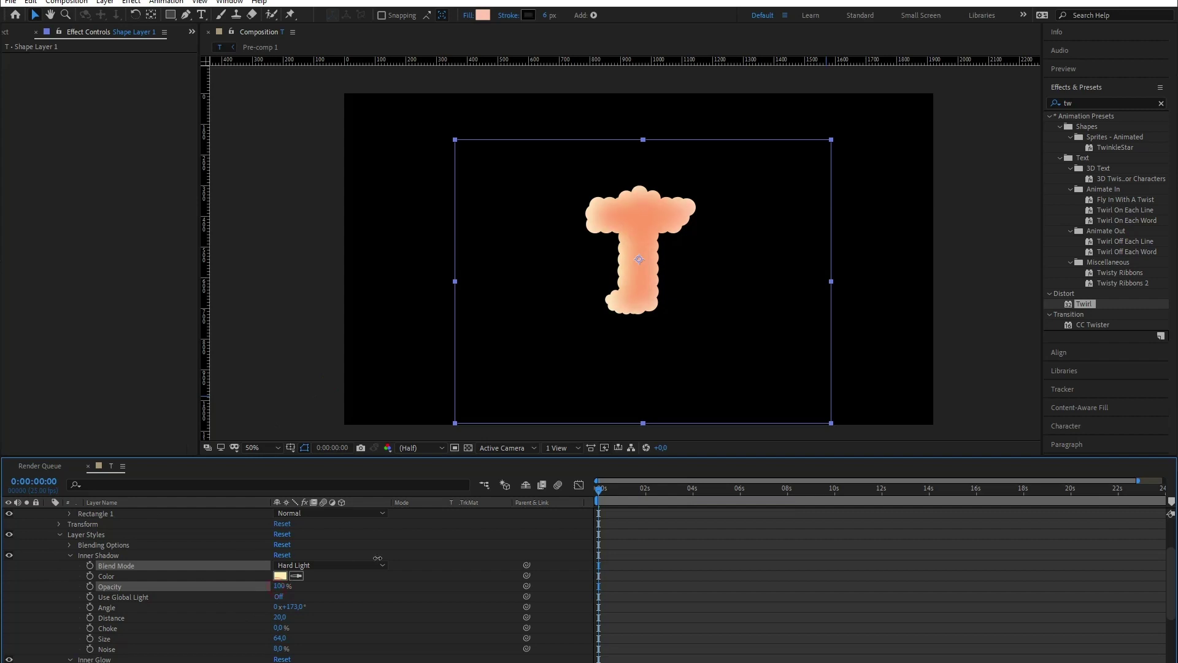
pyautogui.click(334, 568)
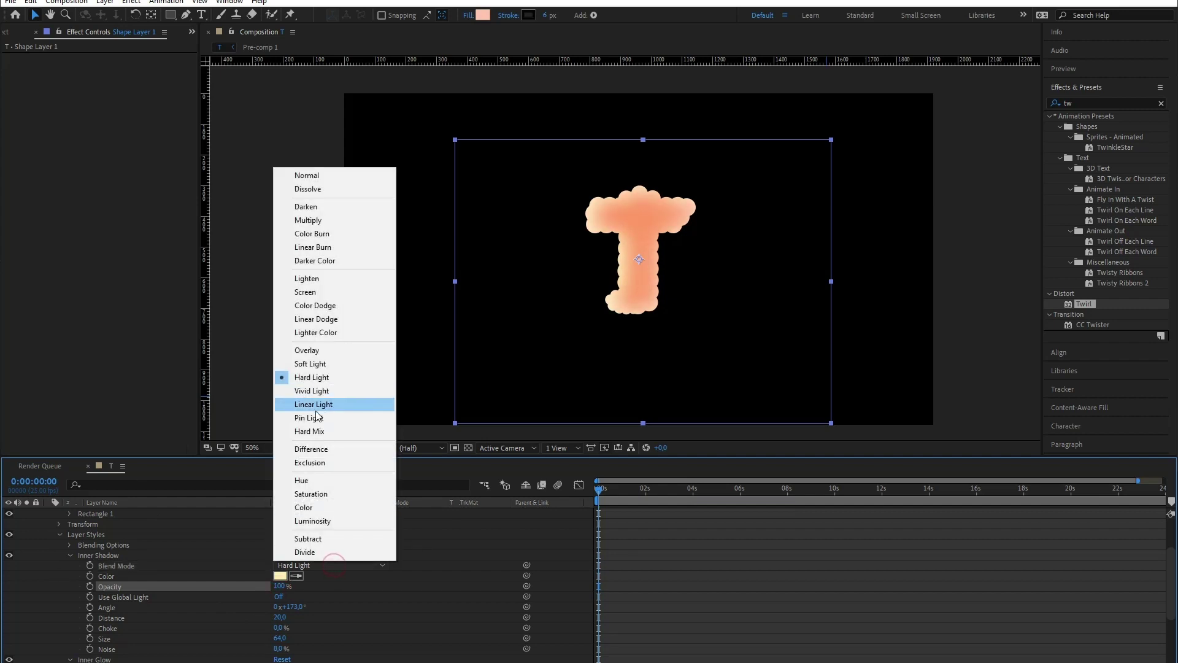
pyautogui.click(318, 389)
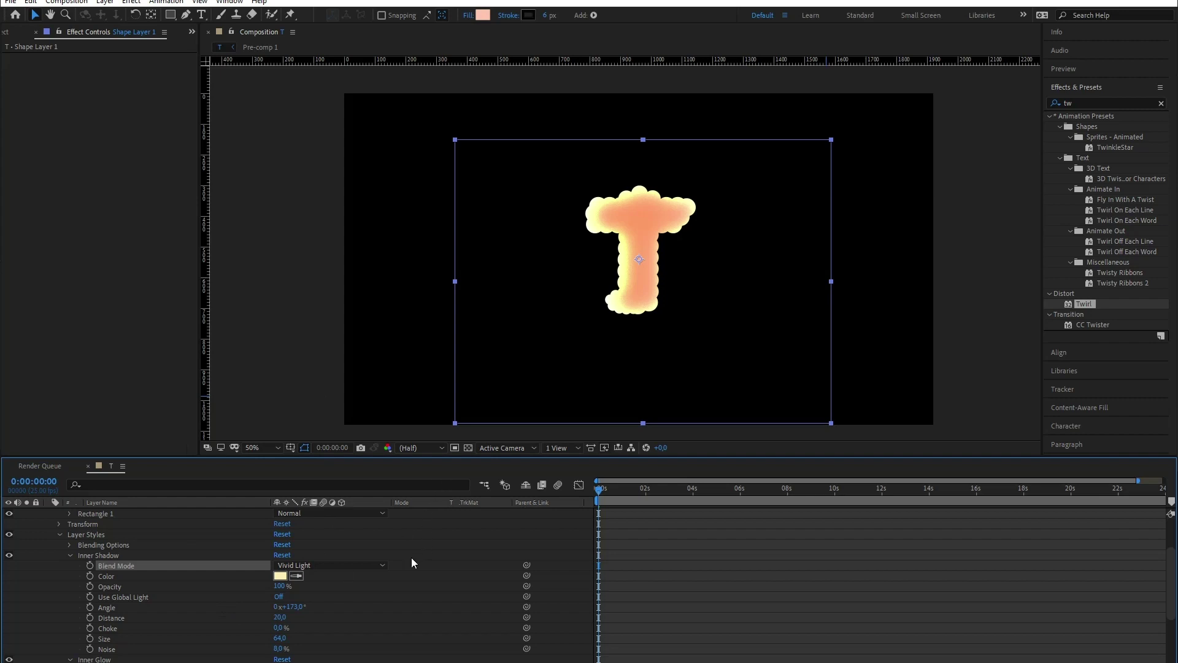
pyautogui.press('space')
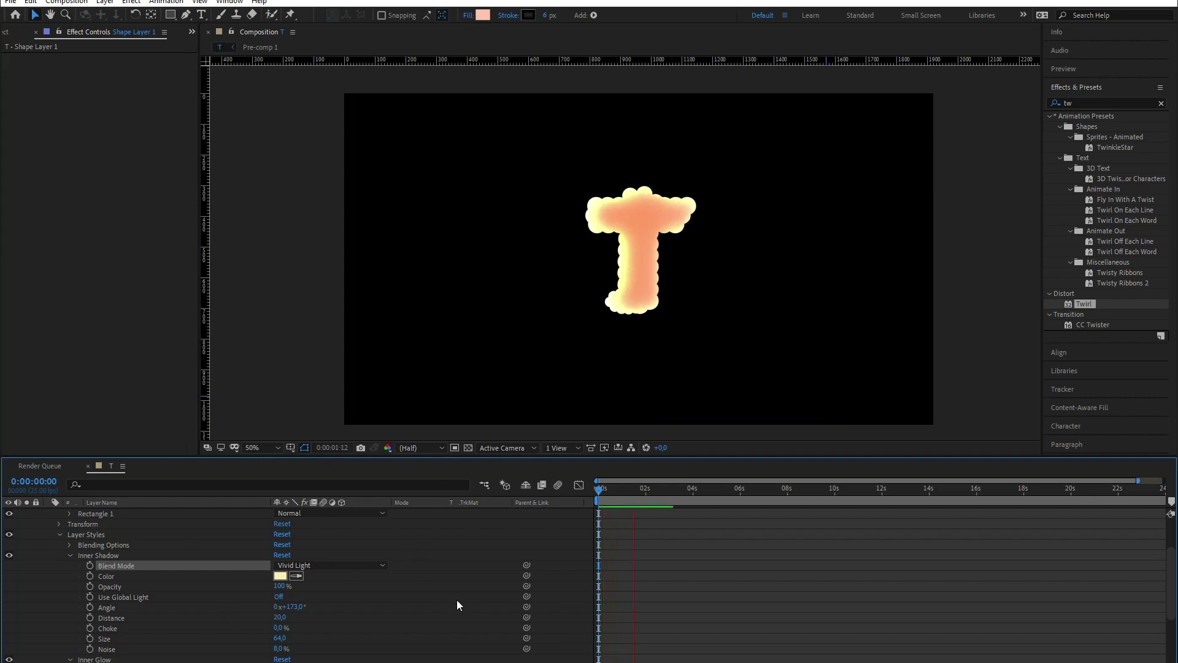